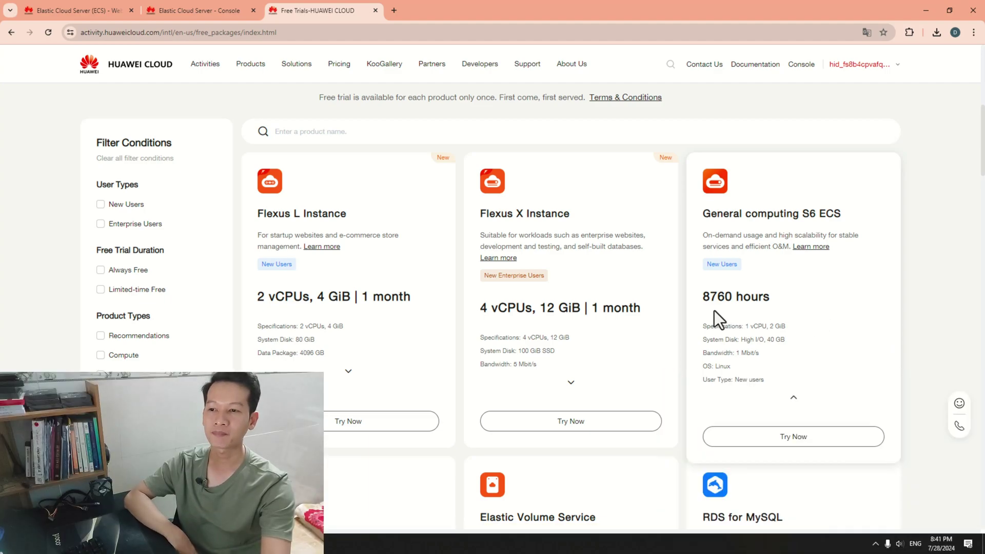
Review the S6 trial's 8760 free hours, 1 vCPU and 40 GB disk, then start the free trial
drag(711, 297, 736, 300)
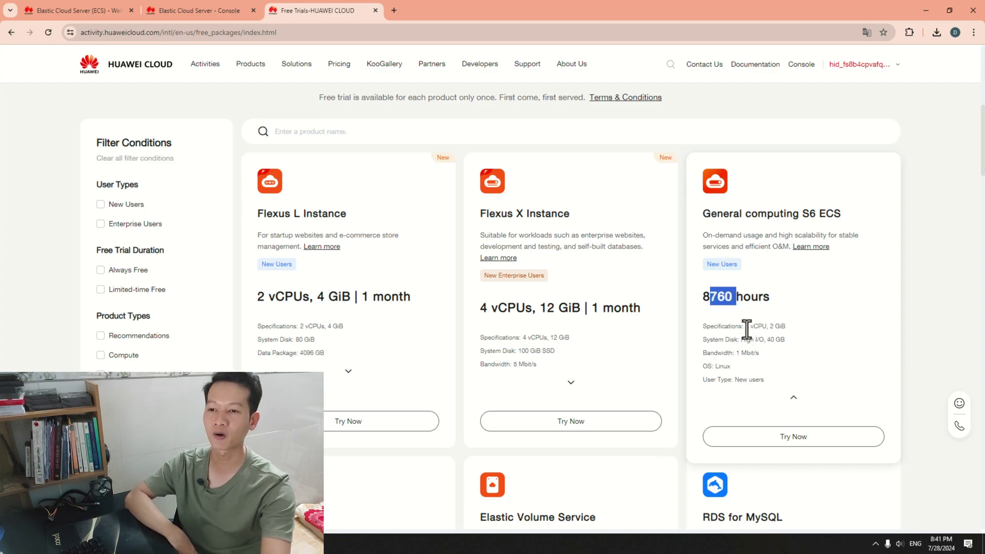
drag(746, 328, 759, 327)
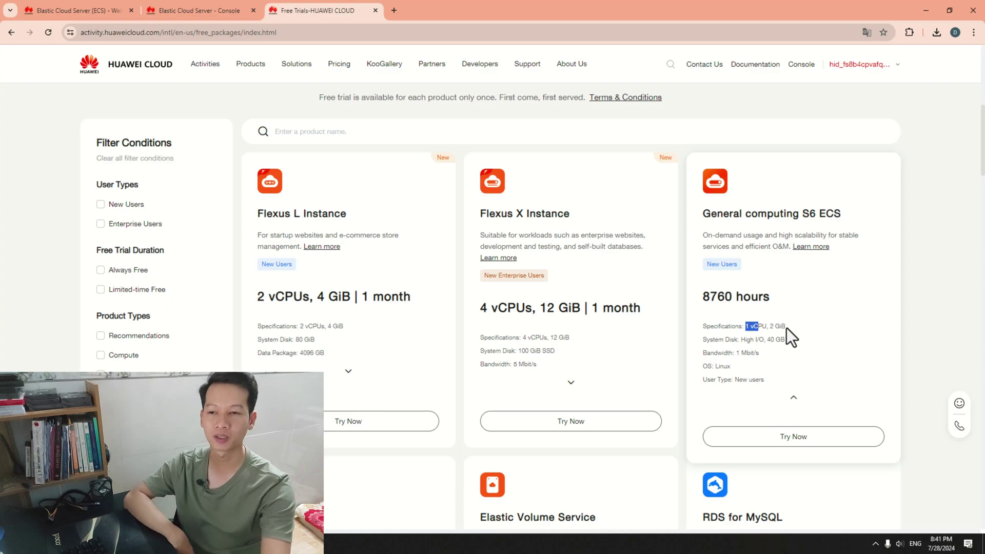
drag(789, 337, 764, 340)
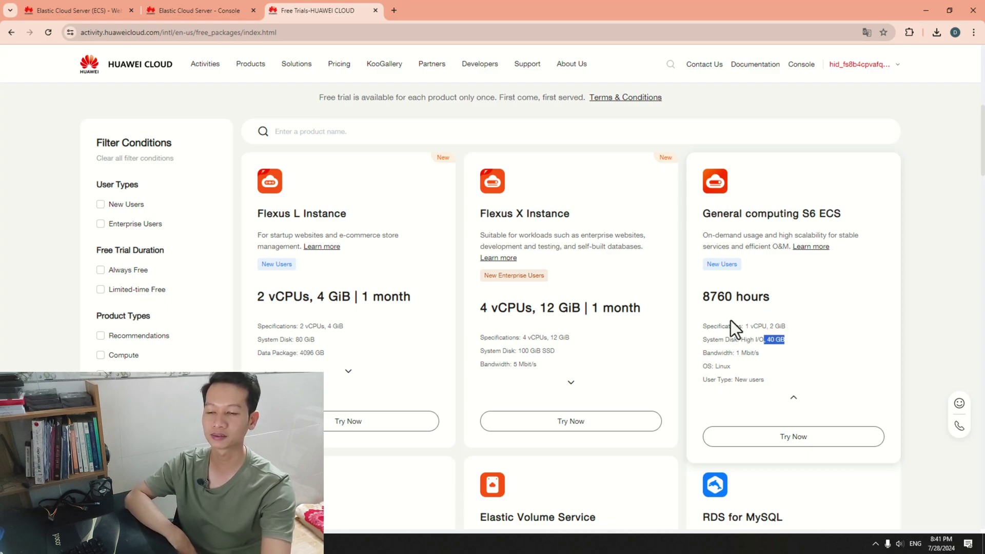
click(803, 446)
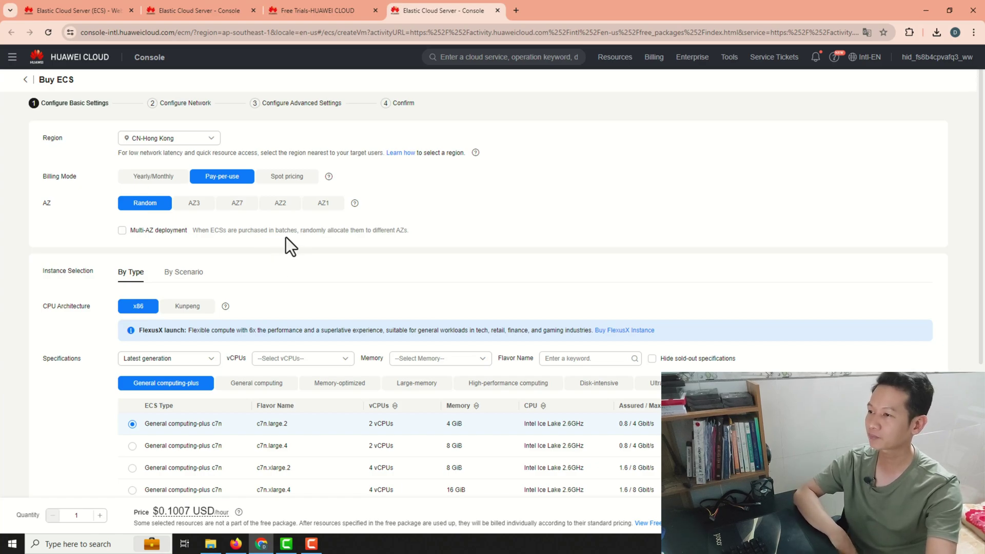
Filter flavors to 1 vCPU and 2 GiB memory, then check which regions still offer sold-out s6.medium.2
scroll(308, 244, down, 1)
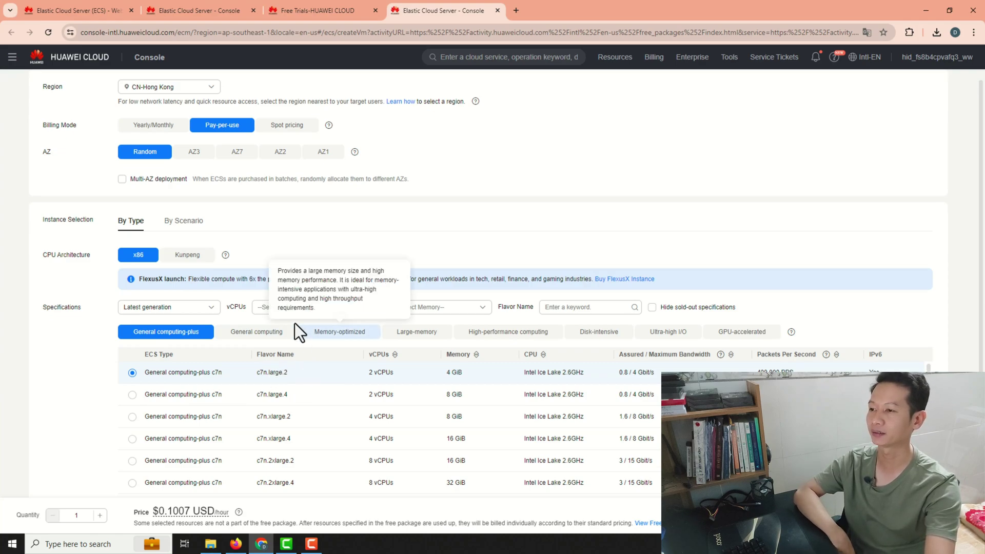
click(330, 310)
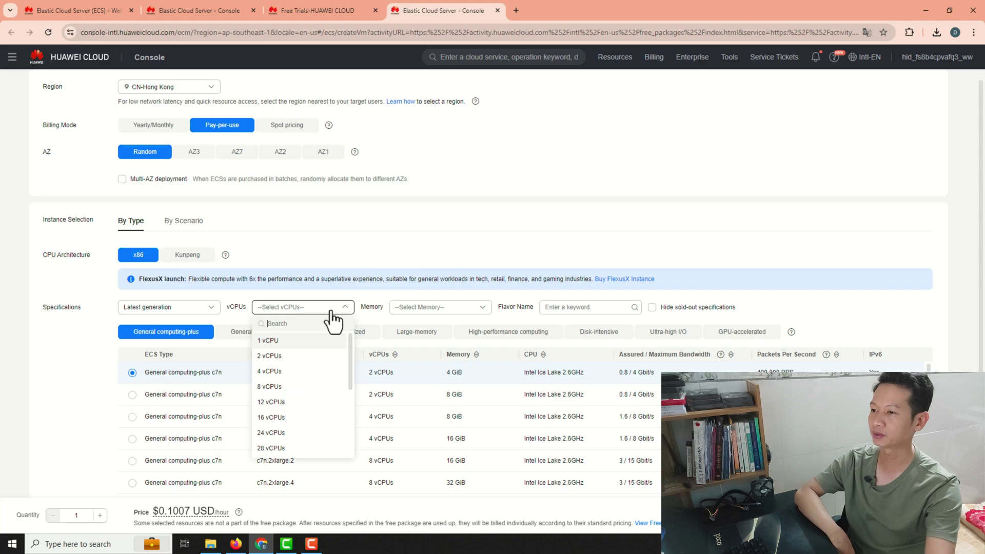
click(271, 341)
click(457, 310)
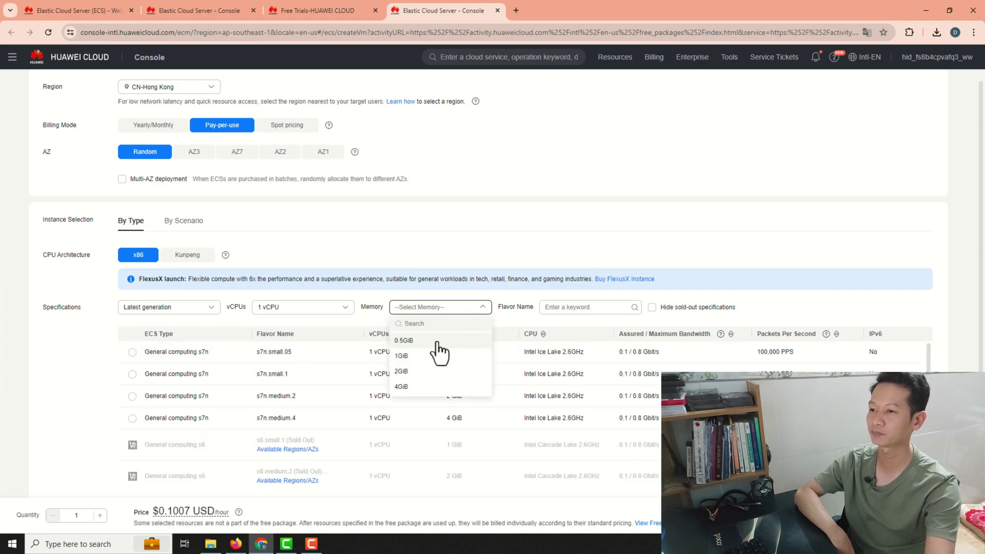
click(406, 371)
scroll(501, 346, down, 2)
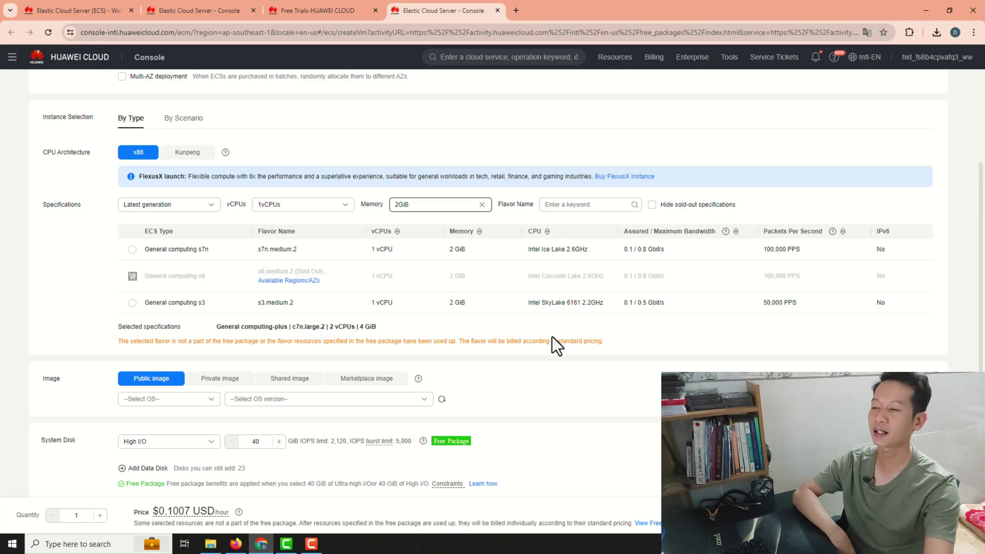
scroll(552, 336, up, 3)
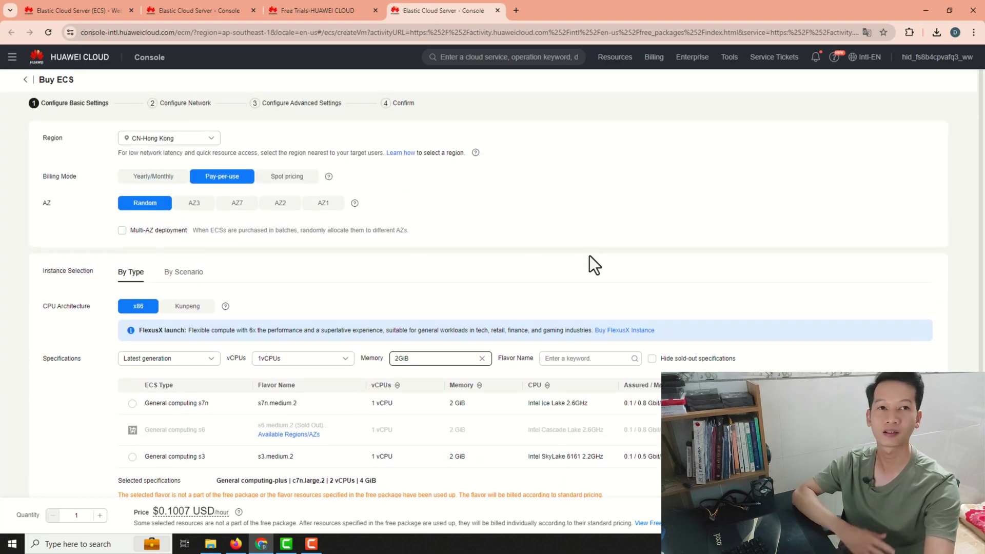
scroll(590, 259, down, 3)
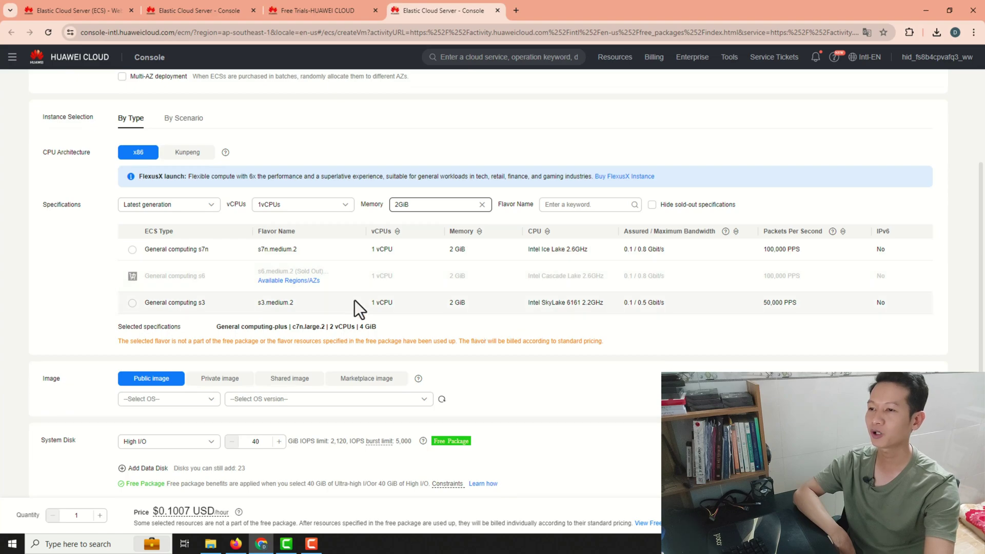
click(276, 281)
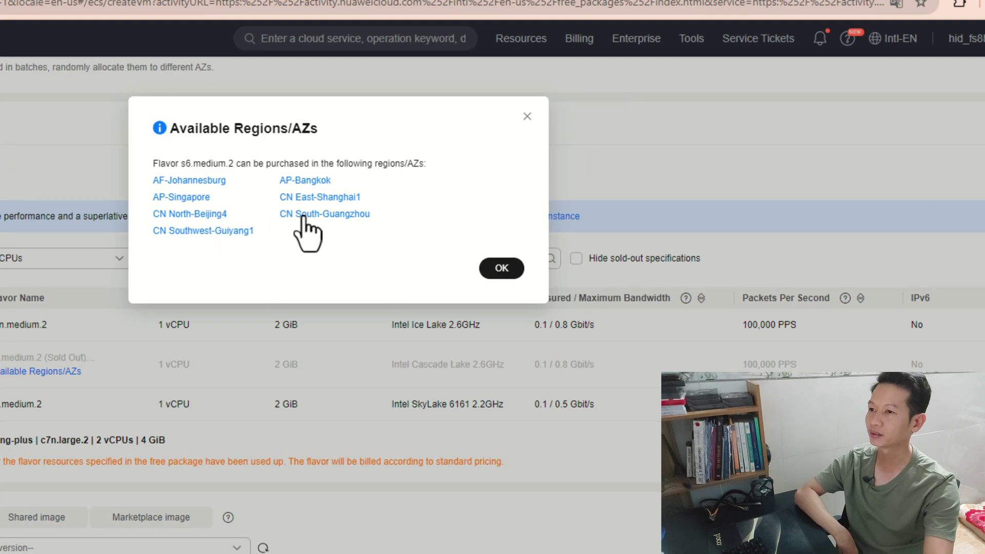
Go to the AP-Bangkok purchase page and select the free-package s6.medium.2 flavor (1 vCPU, 2 GiB)
click(307, 183)
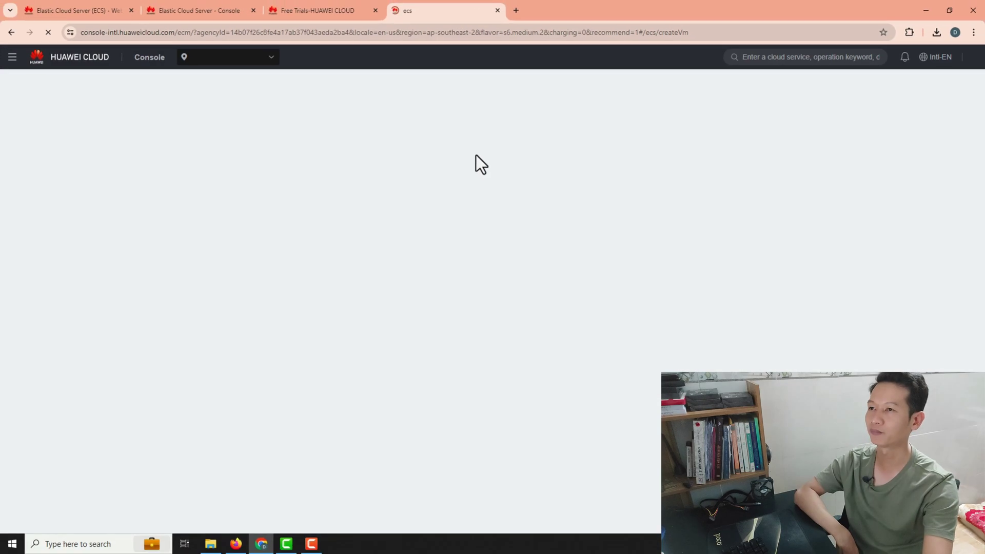
scroll(226, 194, down, 4)
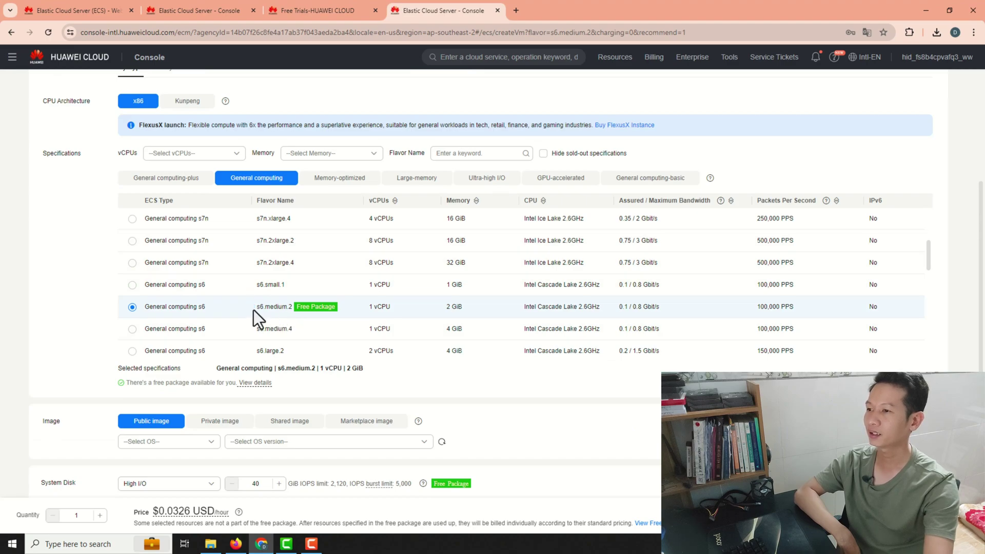
drag(258, 308, 292, 313)
double_click(448, 306)
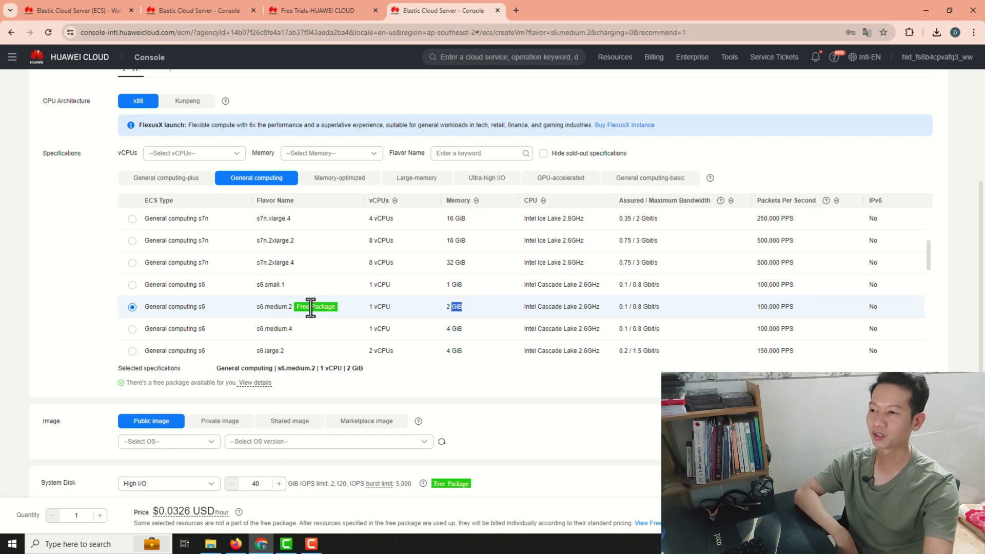
drag(295, 306, 338, 309)
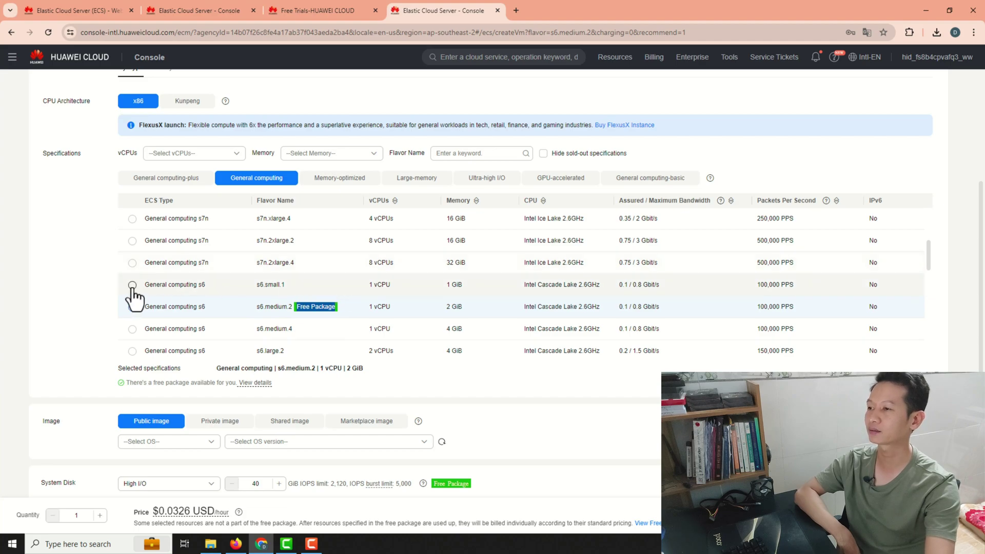
click(298, 301)
Choose CentOS as the public image operating system, then reopen the OS list
scroll(544, 417, down, 1)
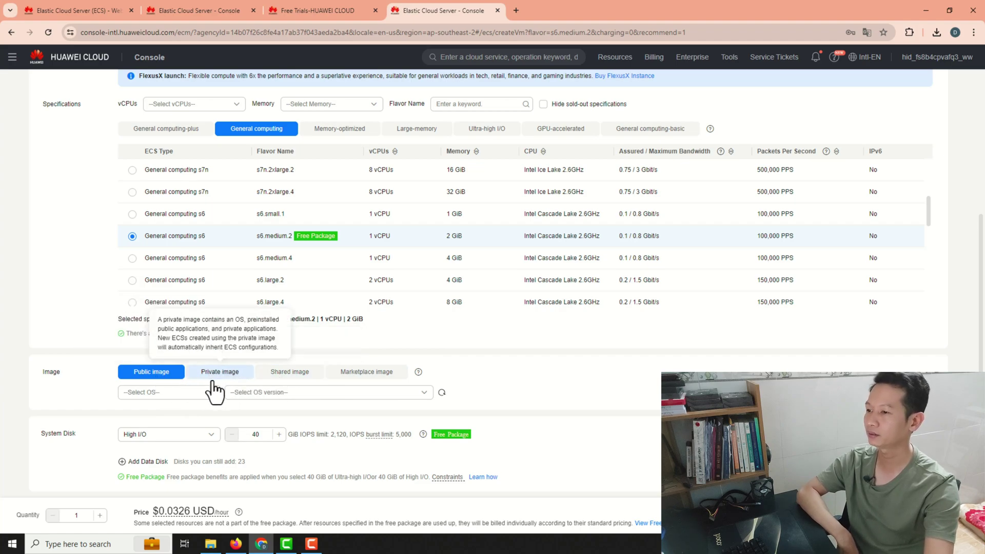
click(175, 392)
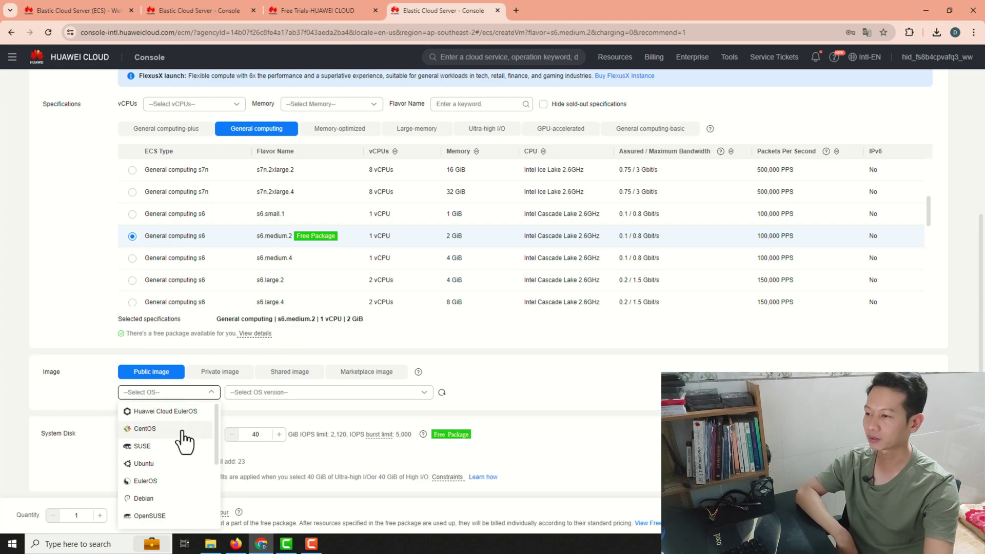
scroll(174, 477, down, 3)
scroll(161, 446, up, 3)
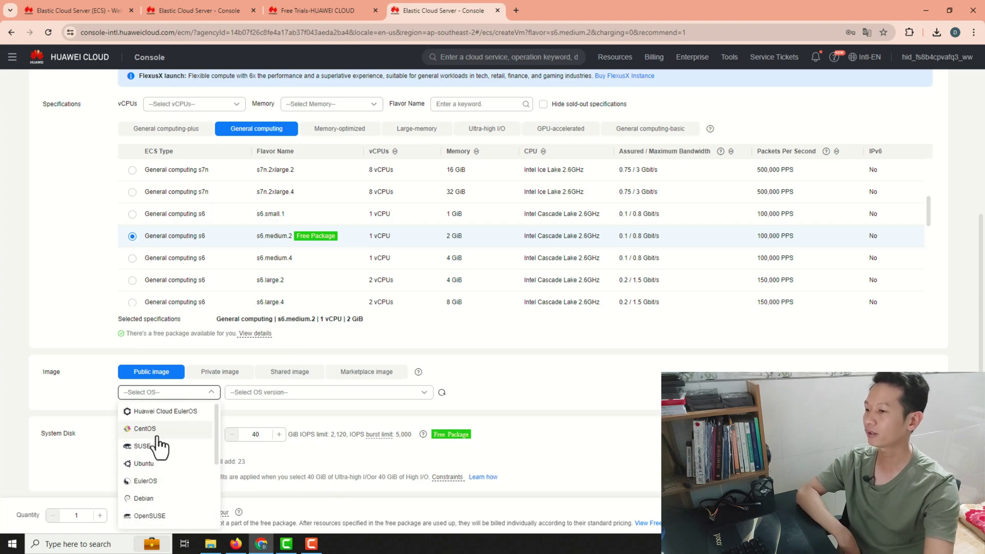
scroll(161, 477, down, 3)
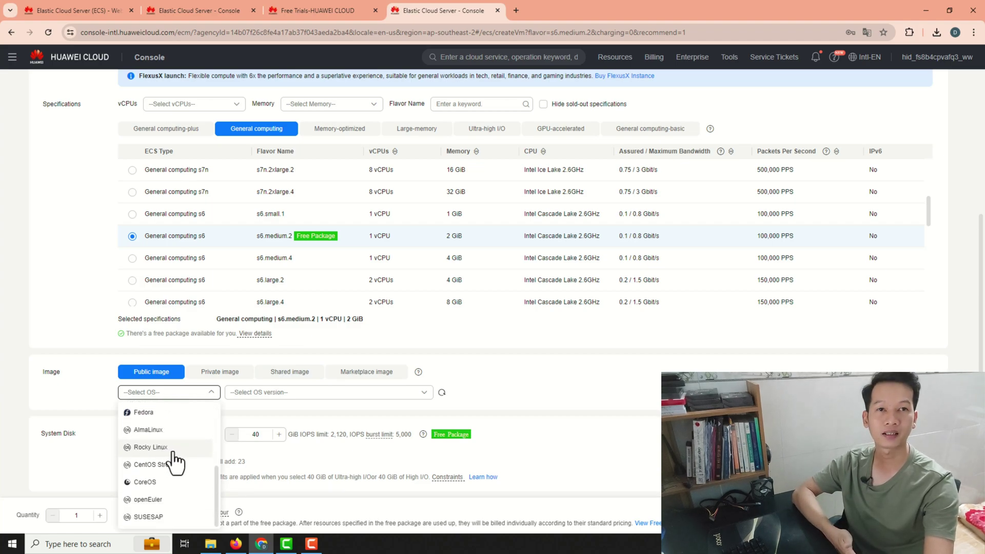
scroll(172, 461, up, 3)
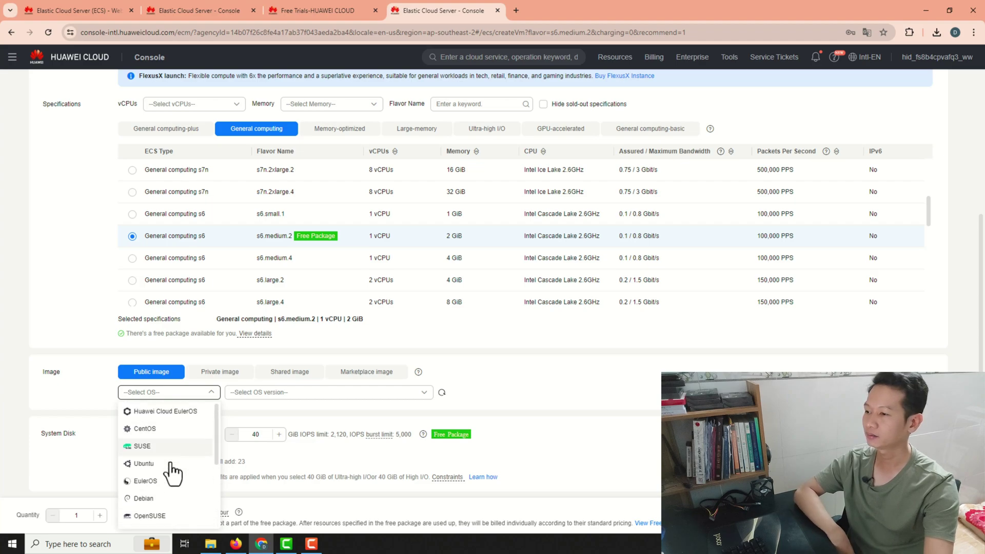
click(153, 429)
click(166, 393)
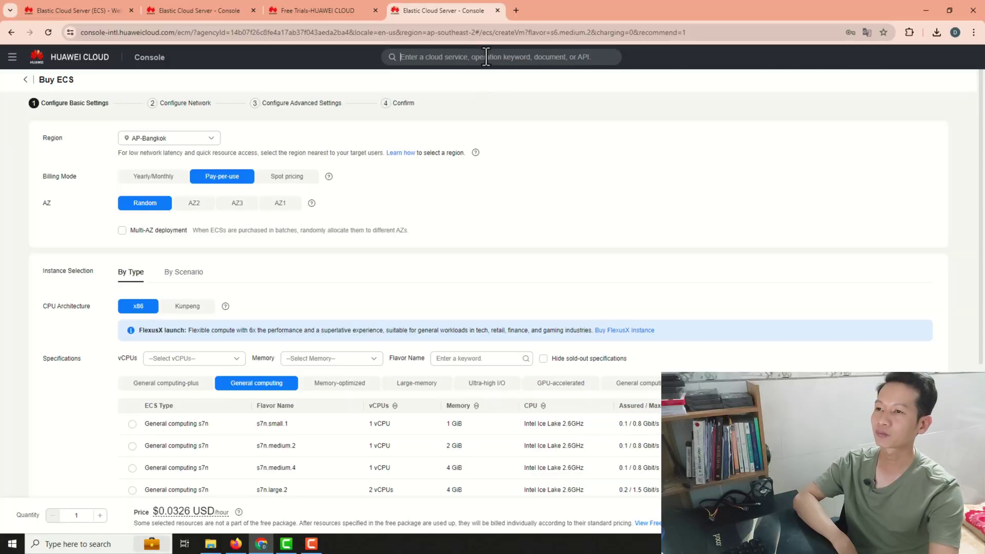
Search the console for 'buck' and go to the Object Storage bucket list
click(484, 57)
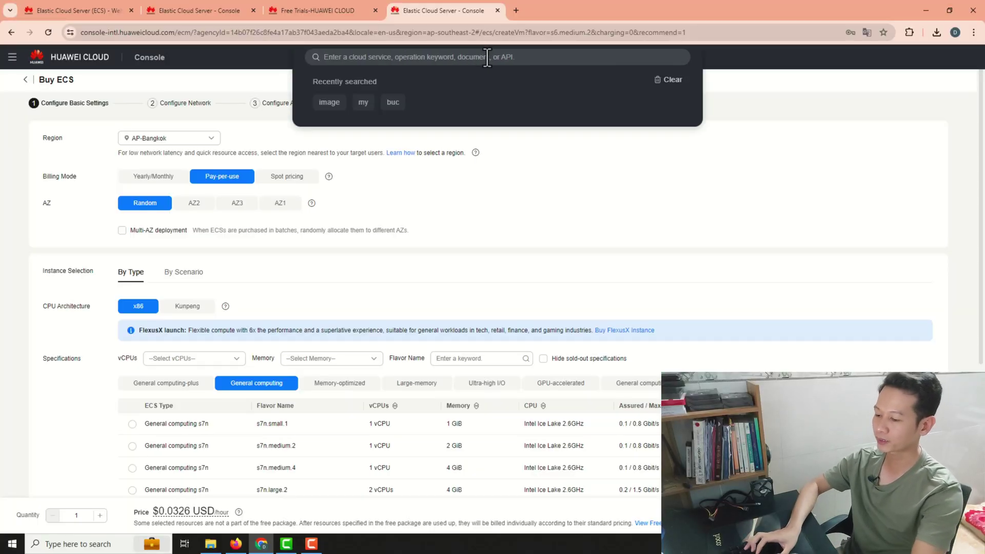
text(buck)
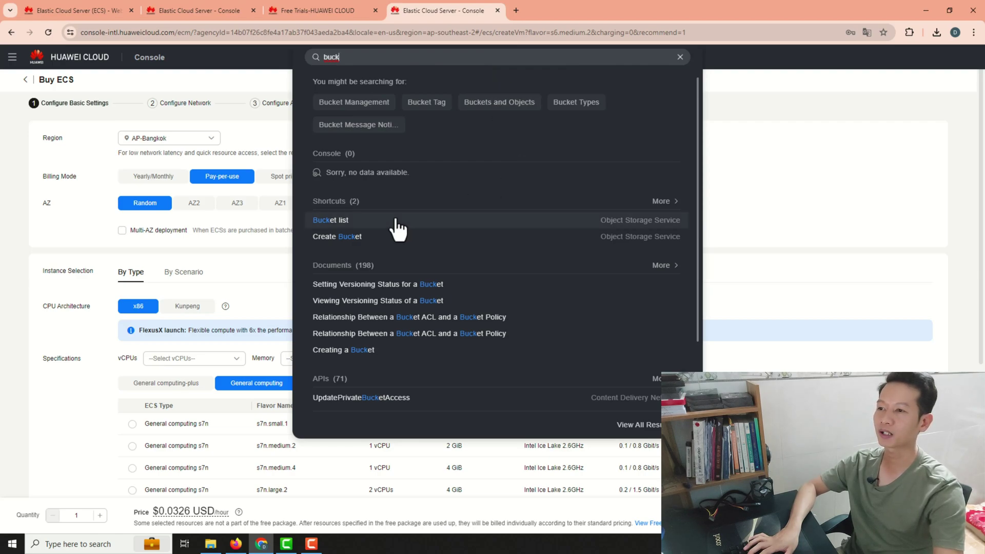
click(336, 219)
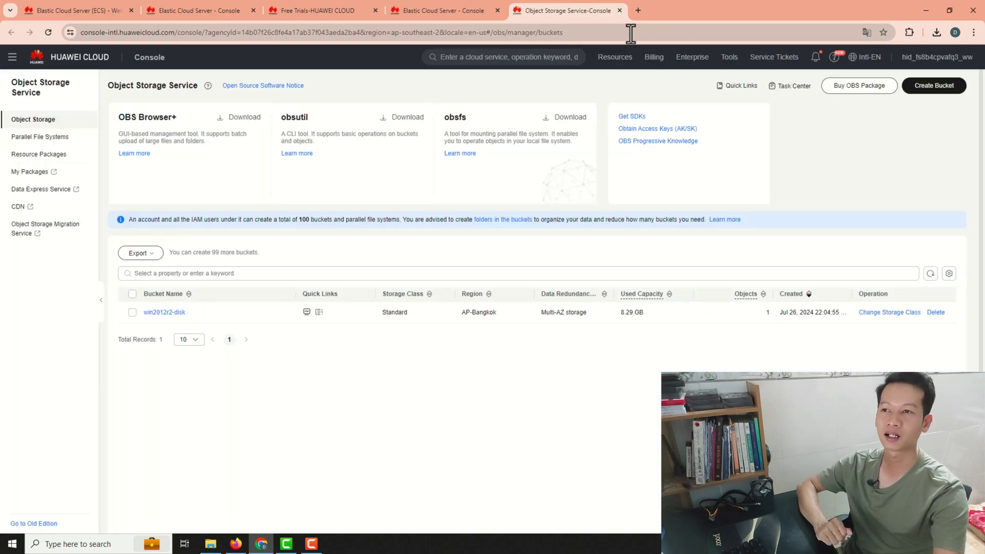
click(460, 58)
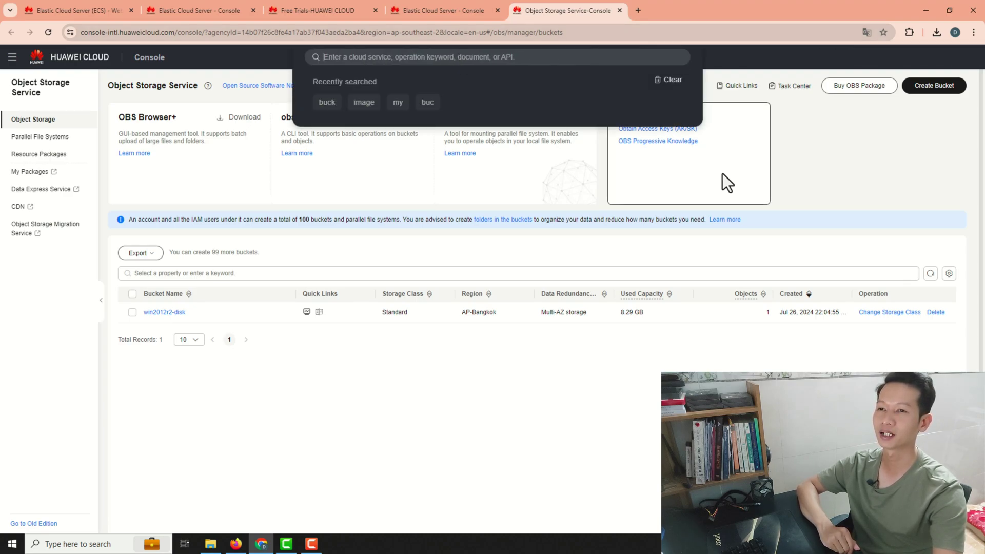
Start a new bucket and enter the name win10-xlite
click(931, 88)
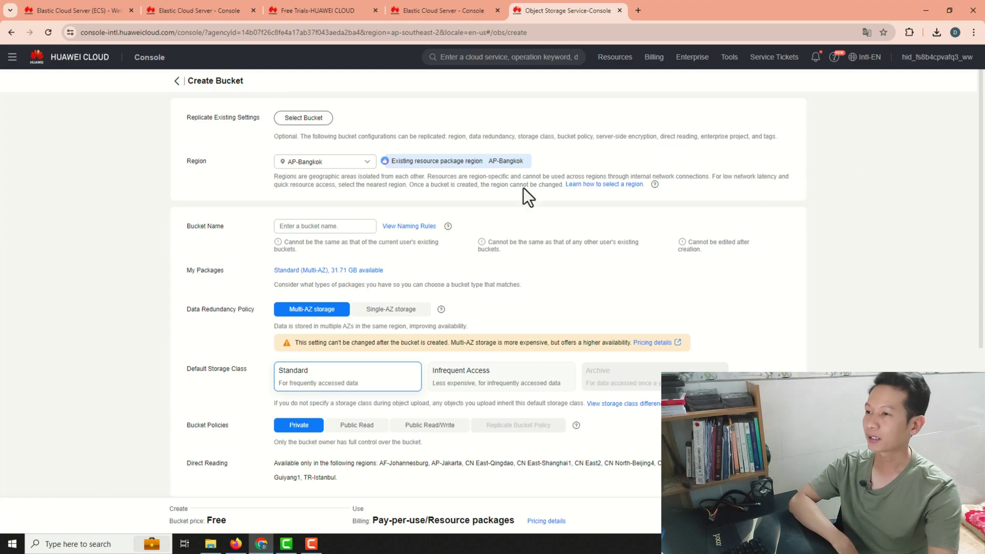
click(452, 15)
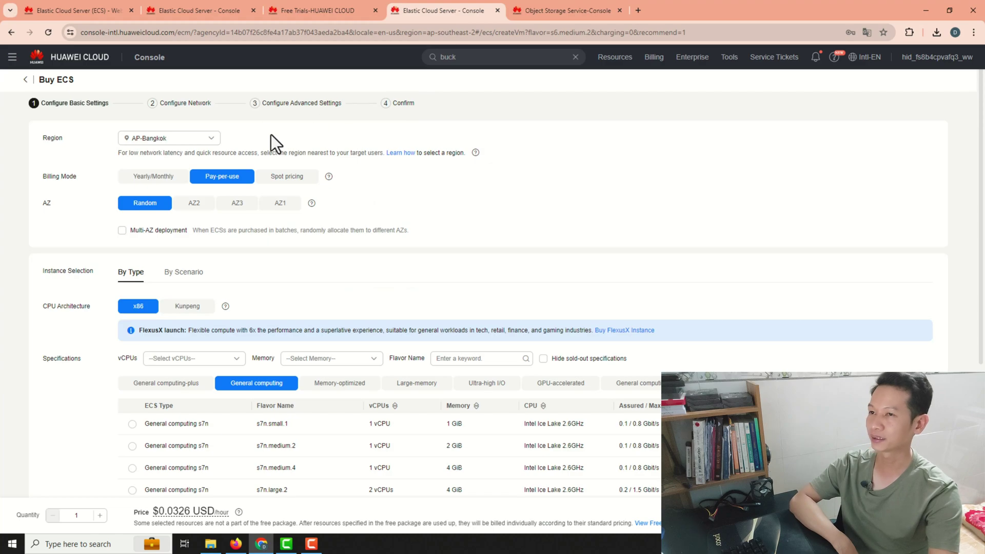
click(527, 10)
click(348, 228)
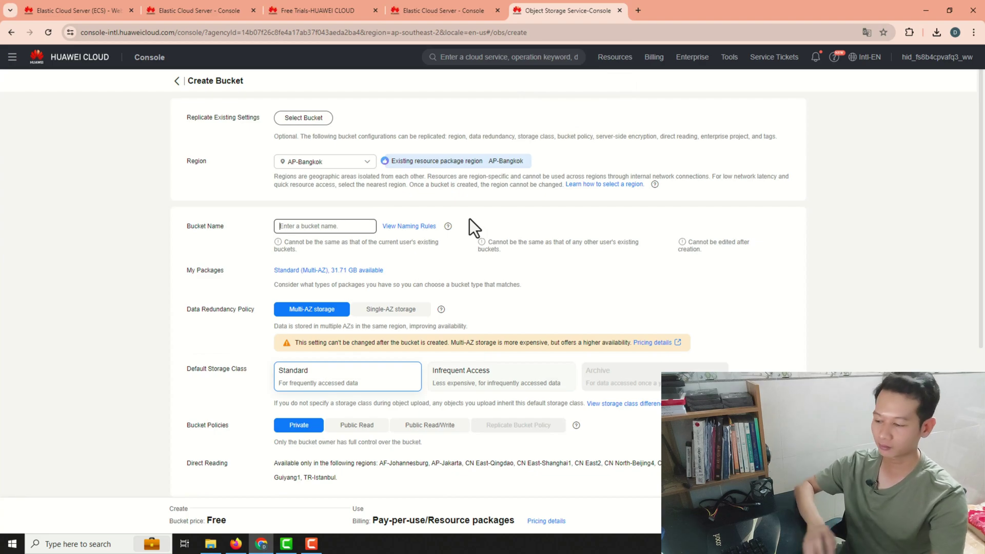
text(uw)
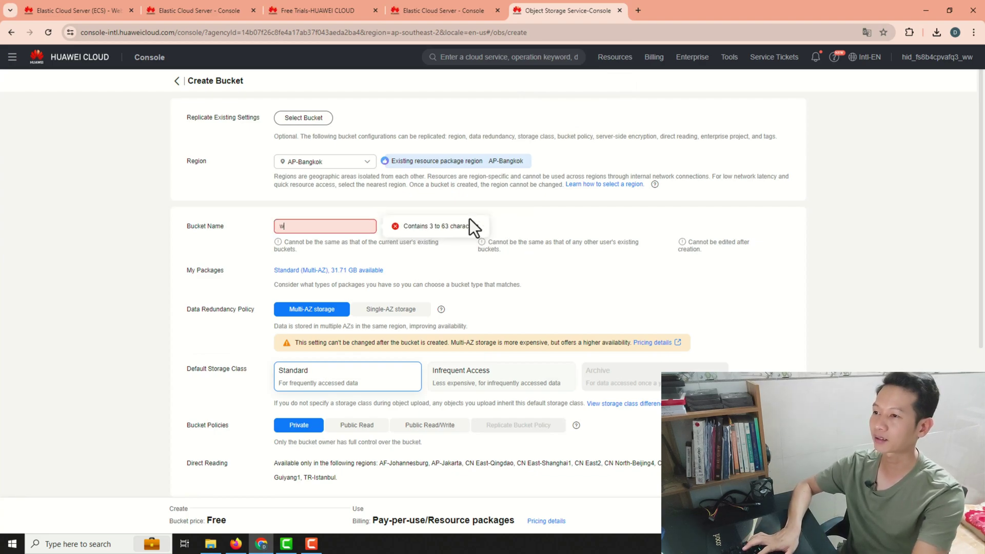
text(in10-Lite)
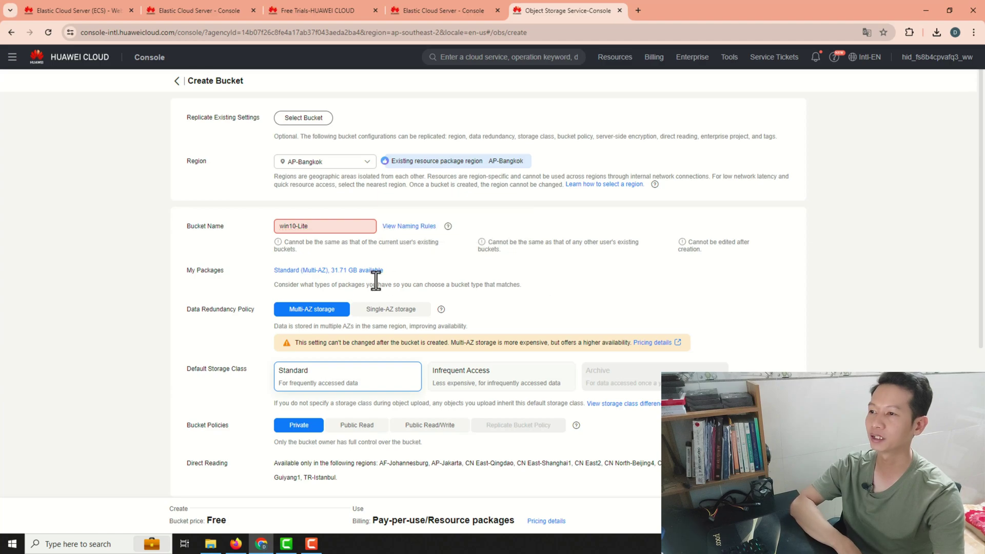
key(BackSpace)
key(BackSpace)
key(BackSpace)
key(BackSpace)
text(xlite)
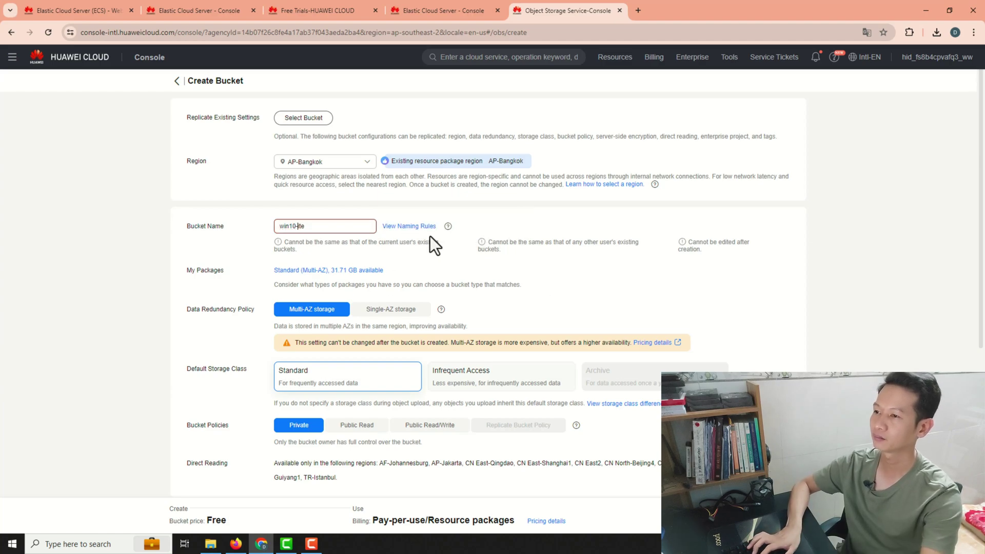
click(593, 291)
Make the bucket Public Read/Write, create it, and select its name in the bucket list
scroll(593, 291, down, 1)
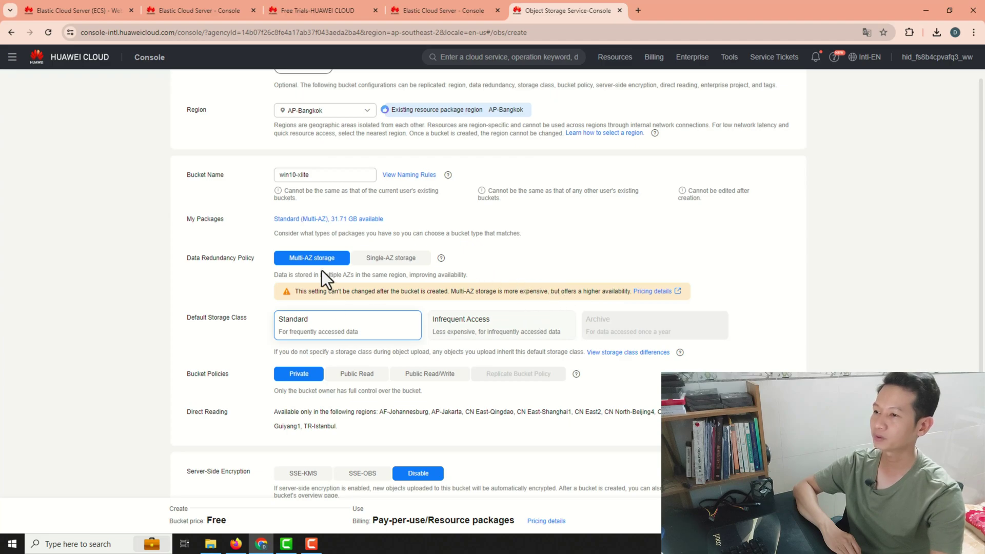
scroll(264, 345, down, 1)
drag(187, 323, 208, 324)
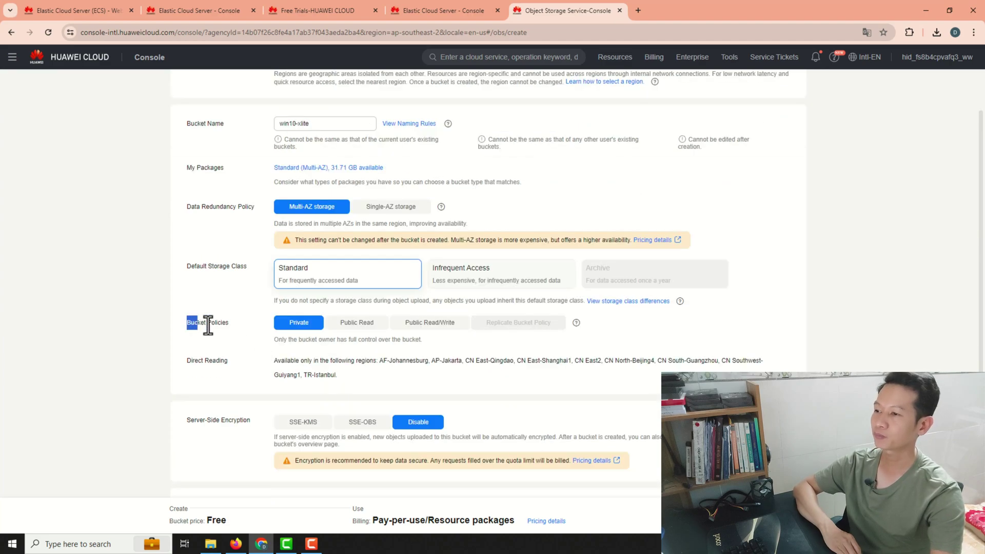
click(435, 328)
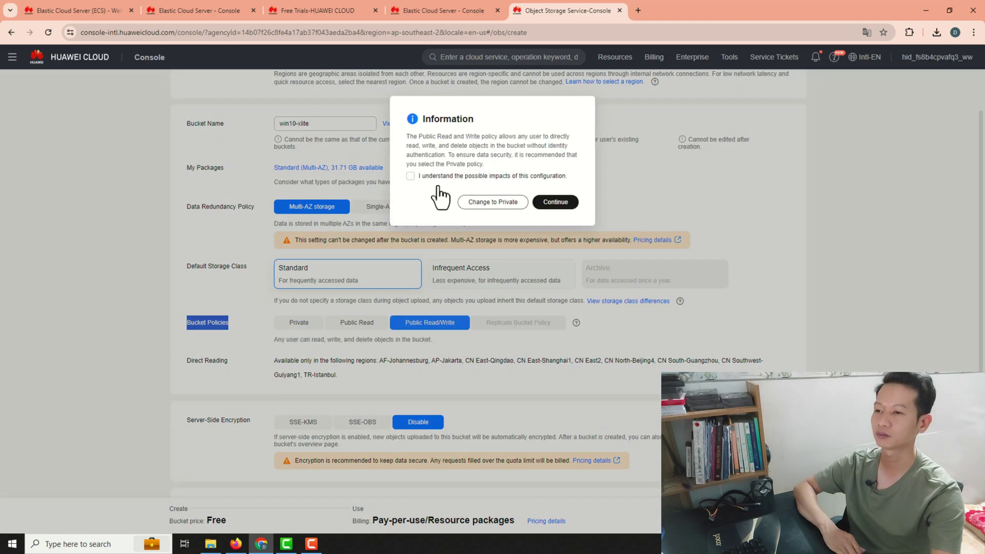
click(558, 202)
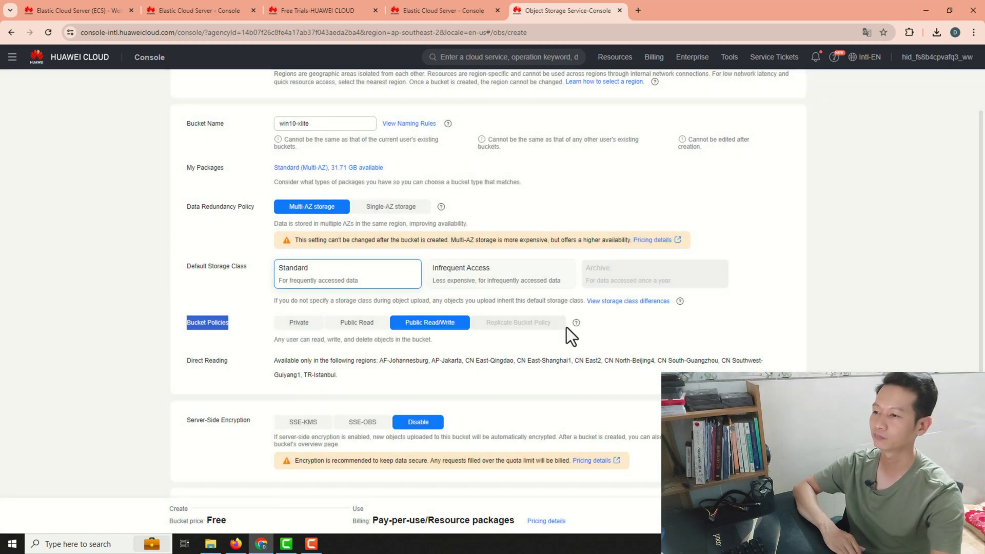
scroll(567, 329, down, 2)
scroll(237, 367, down, 2)
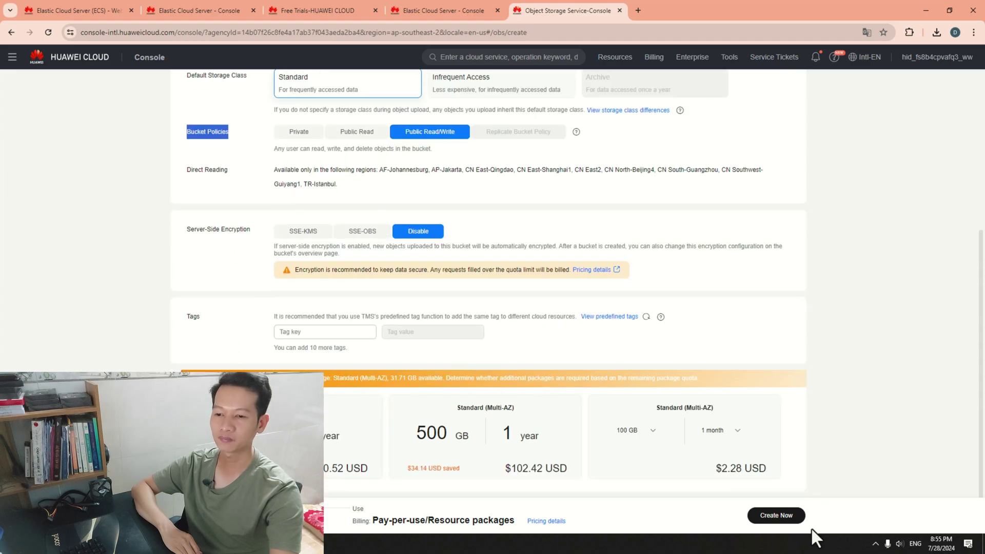
click(783, 517)
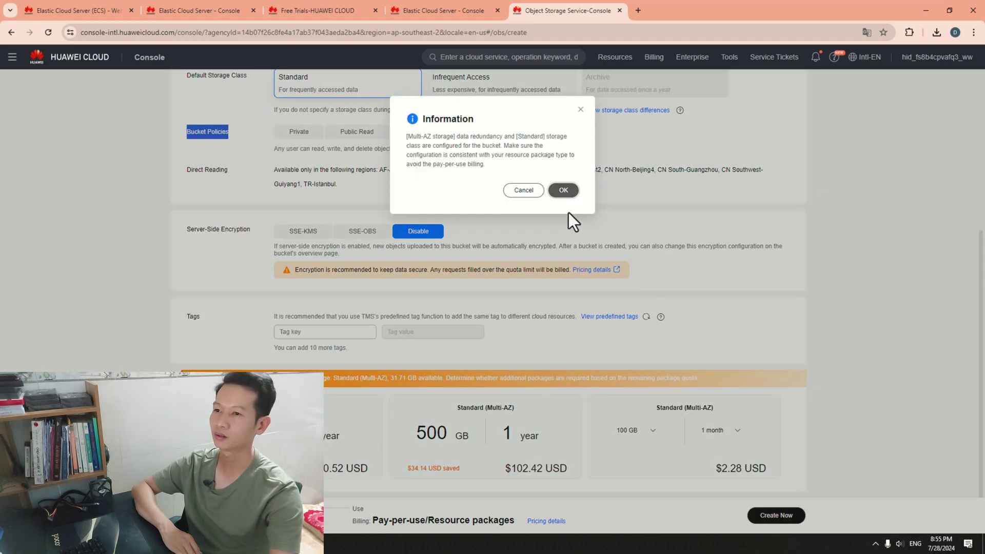
click(565, 191)
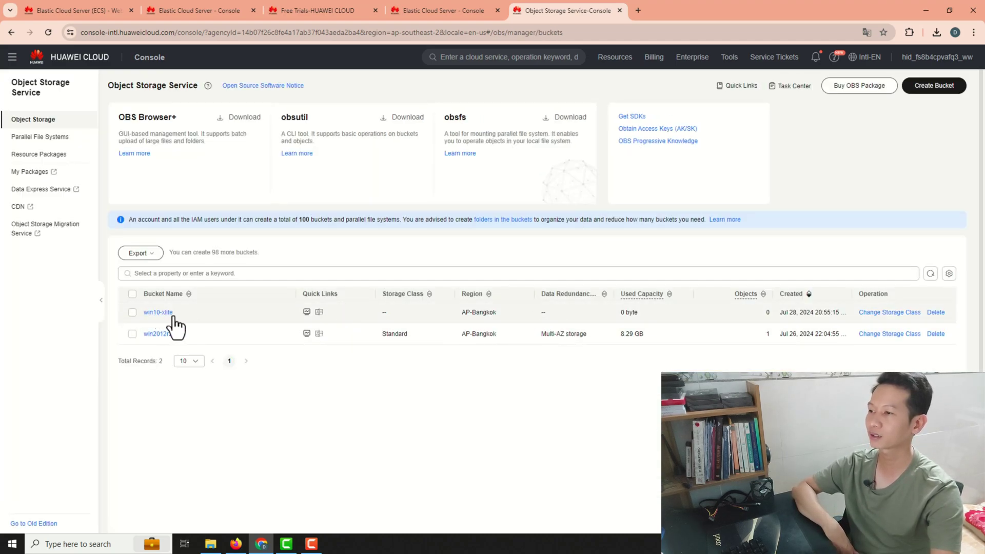
drag(174, 319, 146, 330)
click(364, 476)
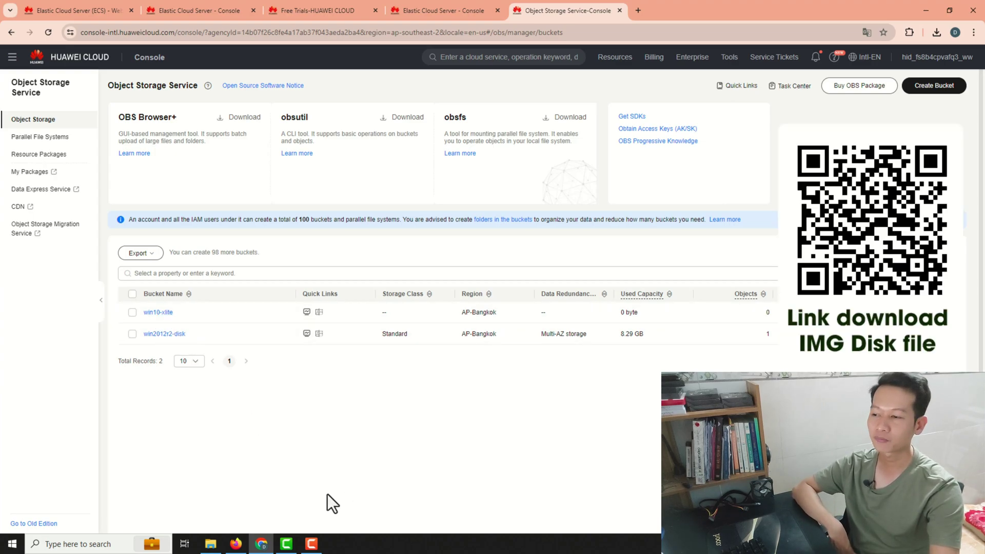
click(245, 542)
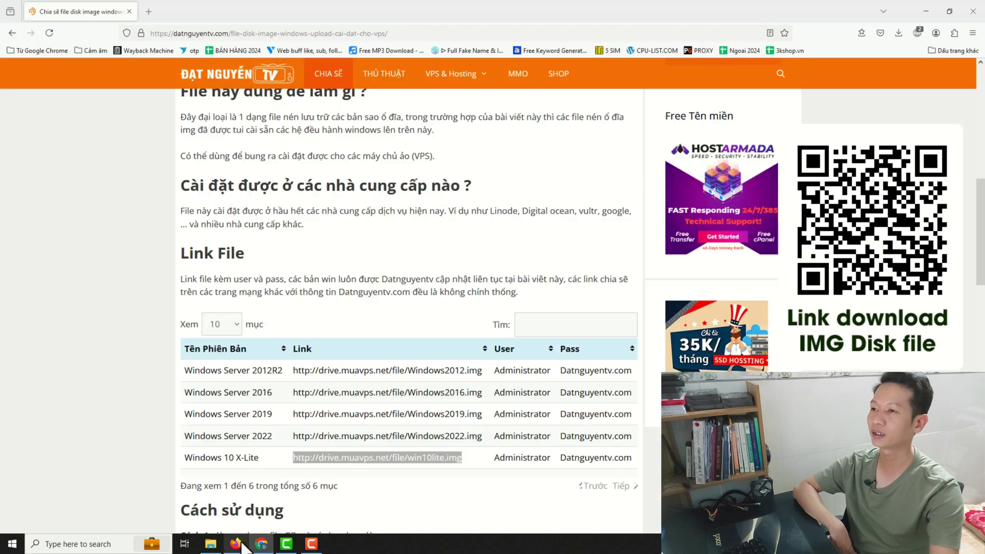
scroll(359, 399, up, 8)
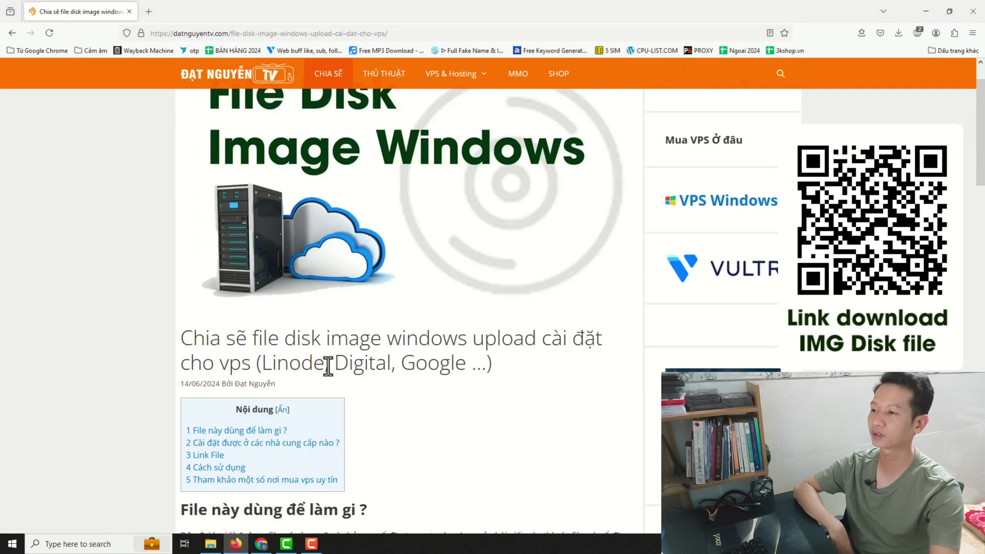
drag(182, 338, 488, 345)
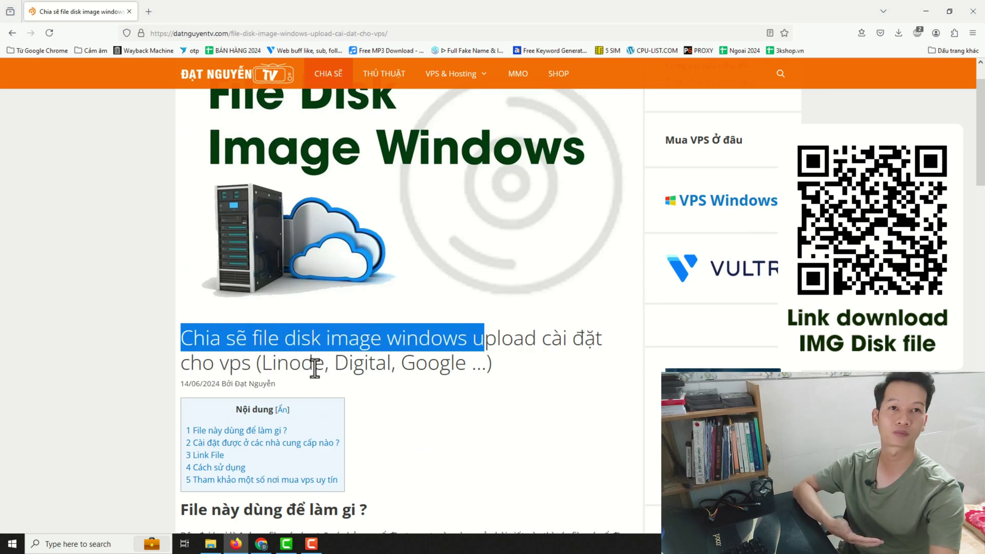
double_click(472, 363)
scroll(457, 360, down, 10)
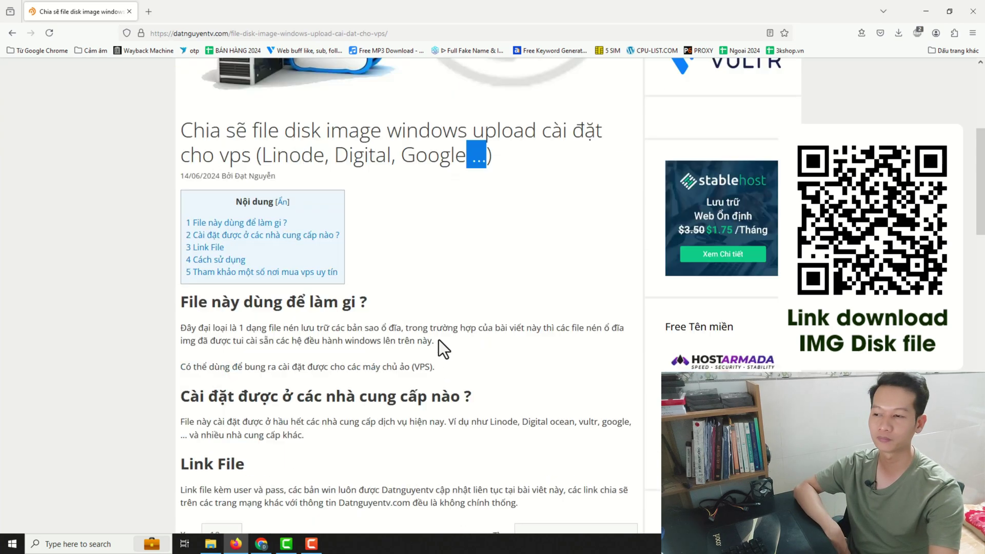
drag(462, 300, 294, 305)
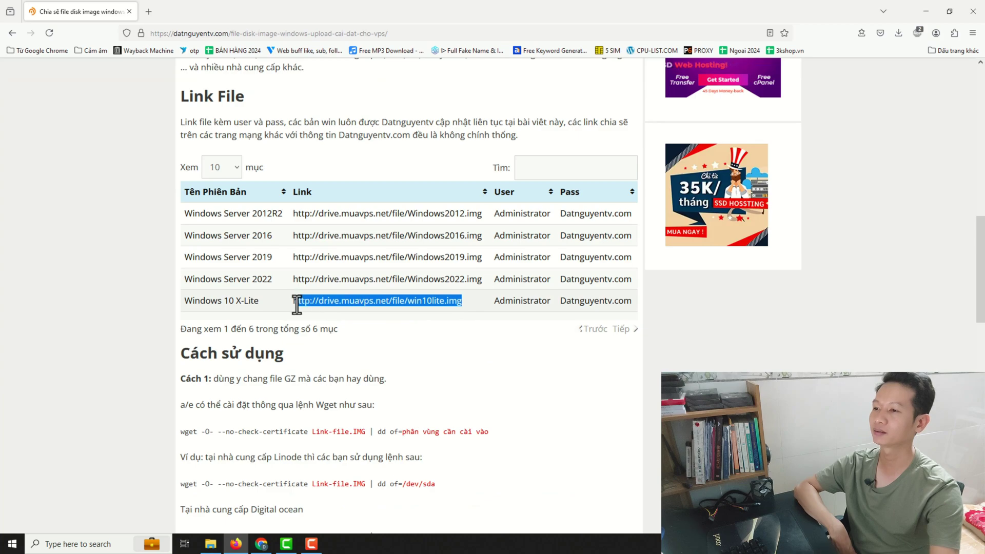
click(210, 543)
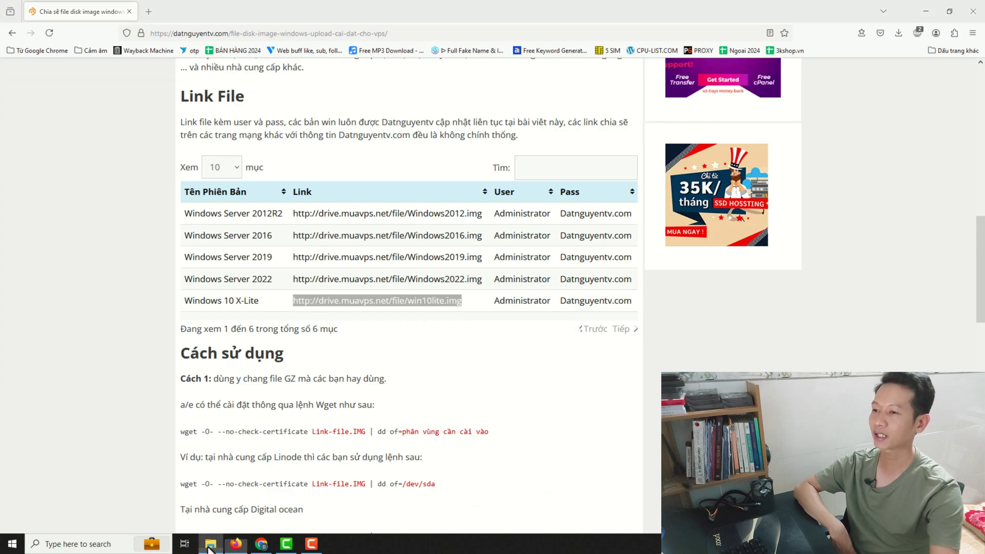
click(544, 182)
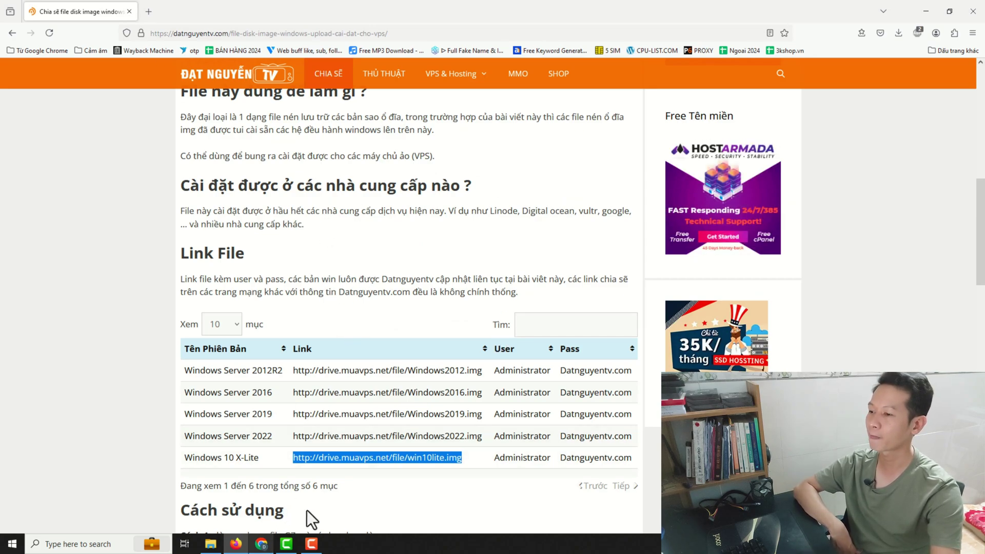
click(261, 544)
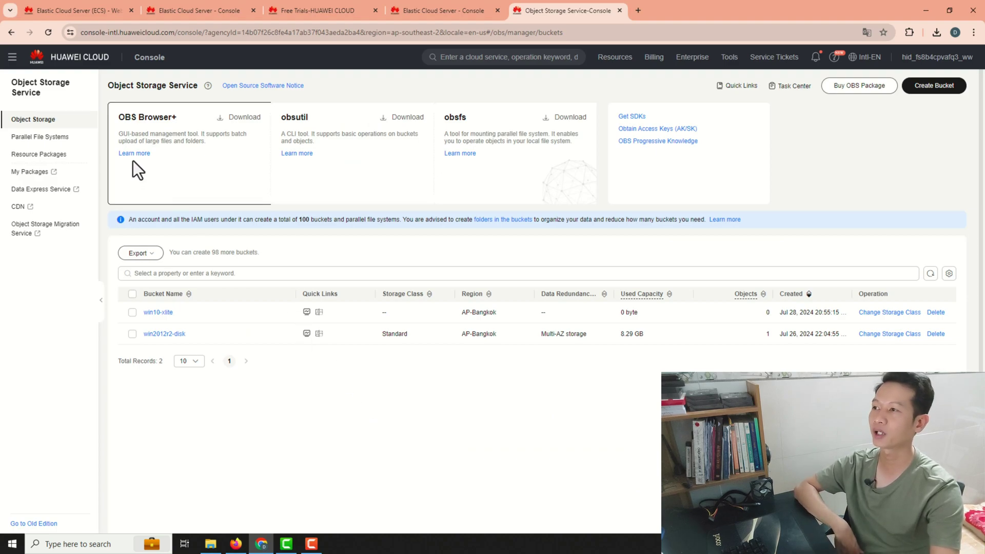
From the Service Tools page, download OBS Browser+ for Windows (64-bit) and switch to its download folder
click(251, 118)
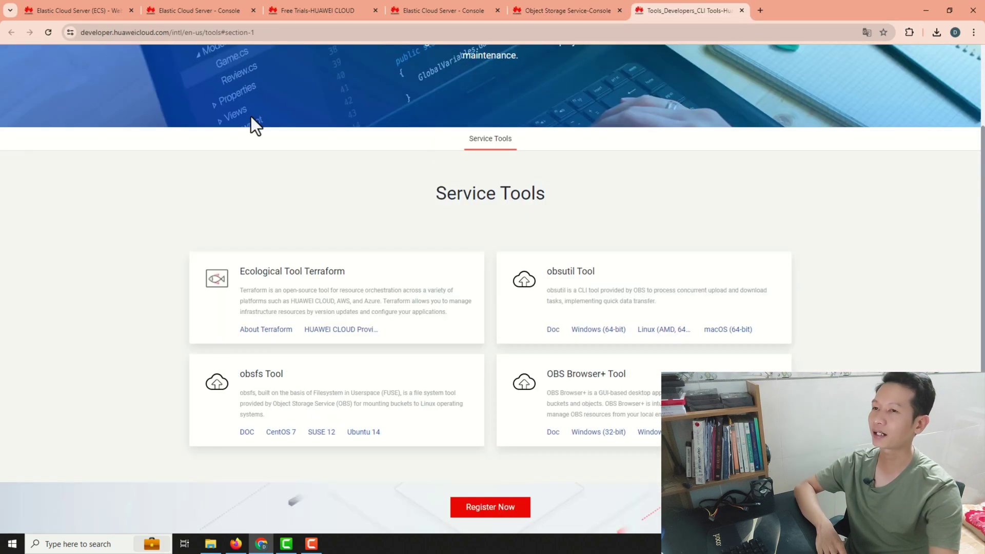
scroll(622, 292, down, 2)
mouse_move(608, 271)
mouse_down()
mouse_move(554, 276)
mouse_move(618, 280)
mouse_up()
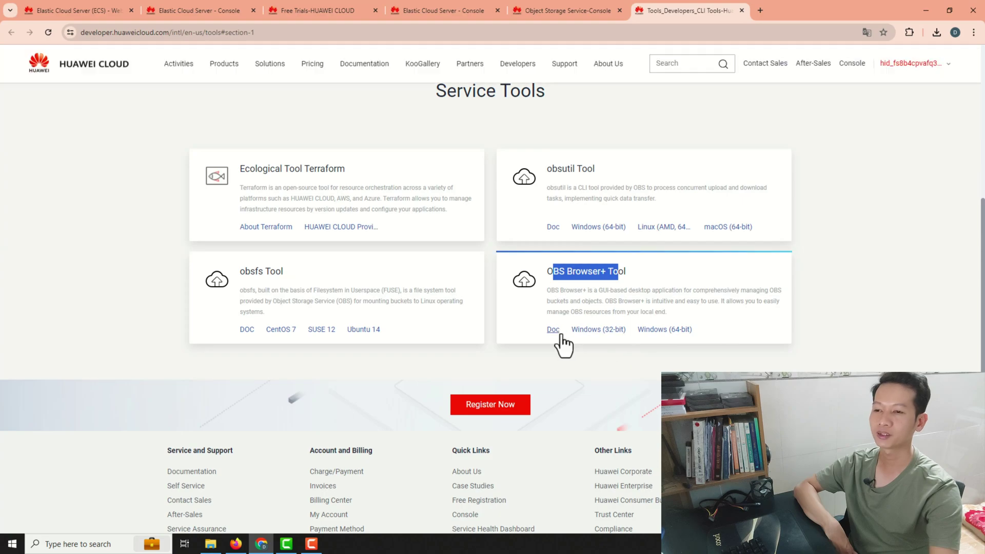
click(677, 333)
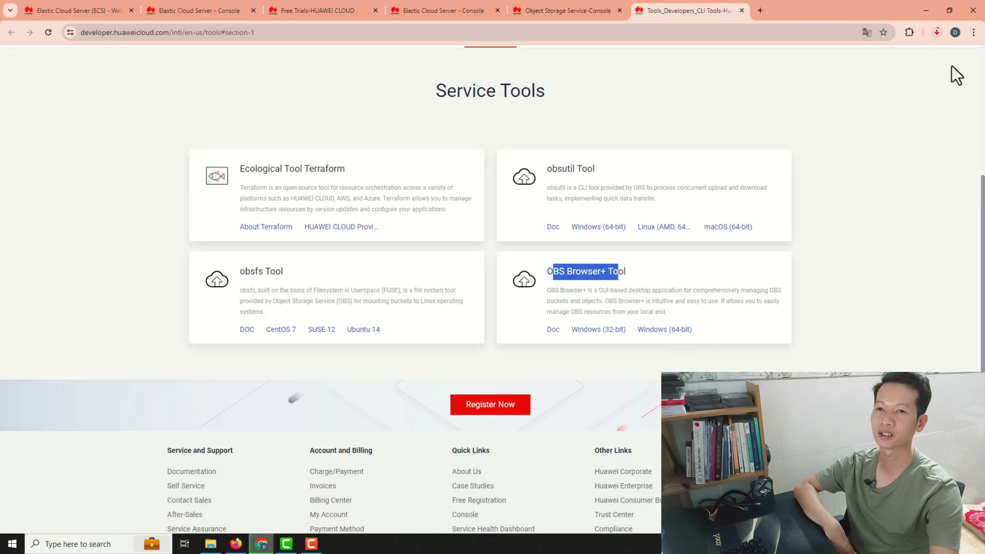
key(alt+Tab)
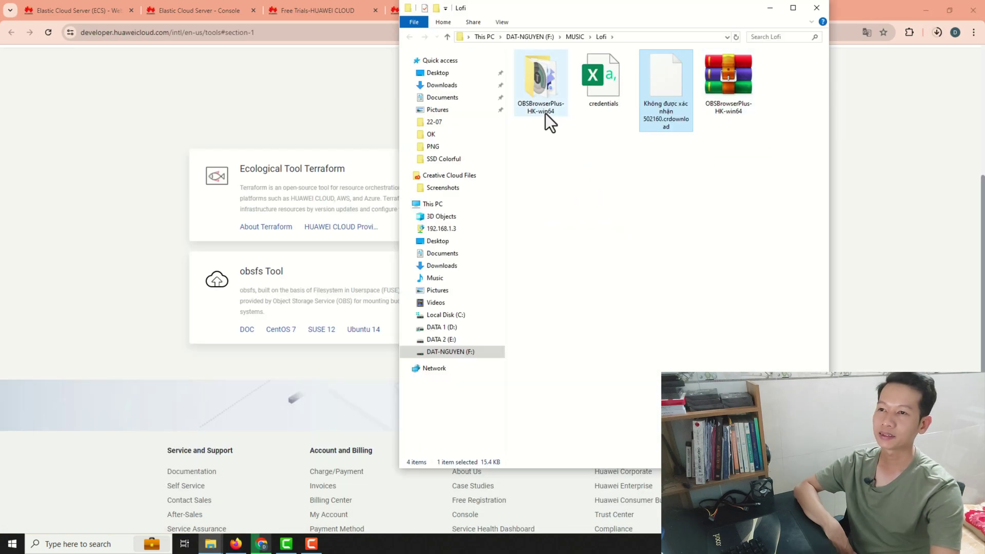
Open the OBSBrowserPlus-HK-win64 folder, launch obs-browser-plus from the desktop, and return to Chrome
double_click(545, 113)
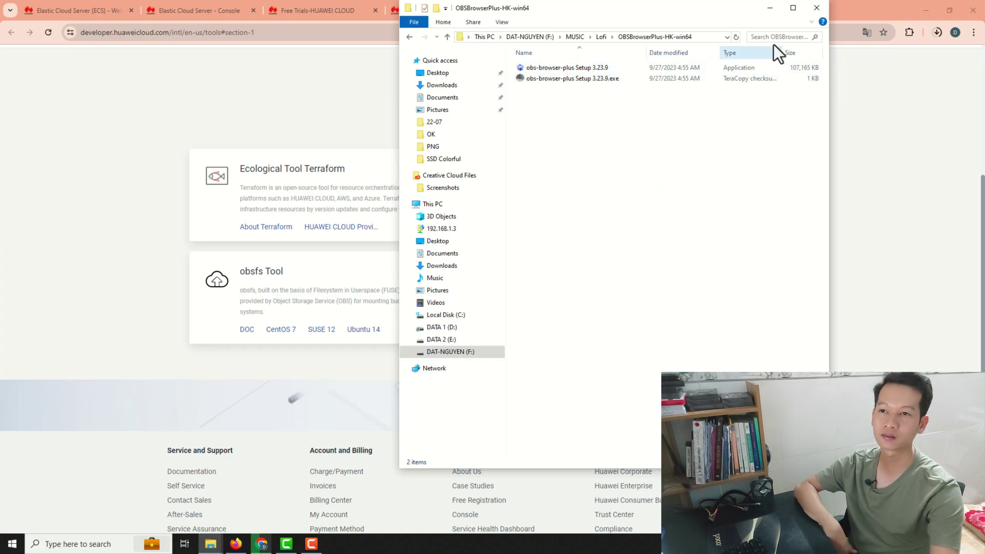
key(super+d)
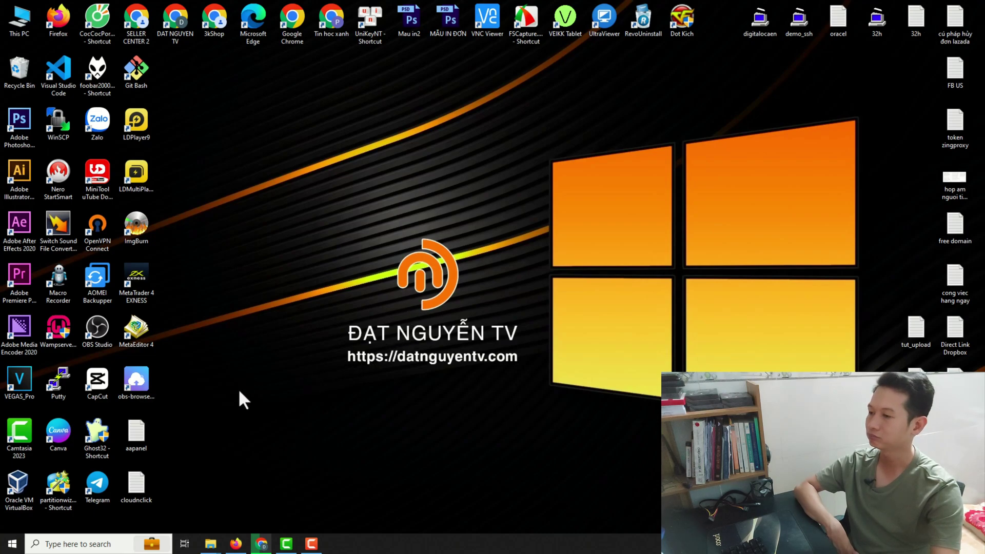
click(139, 387)
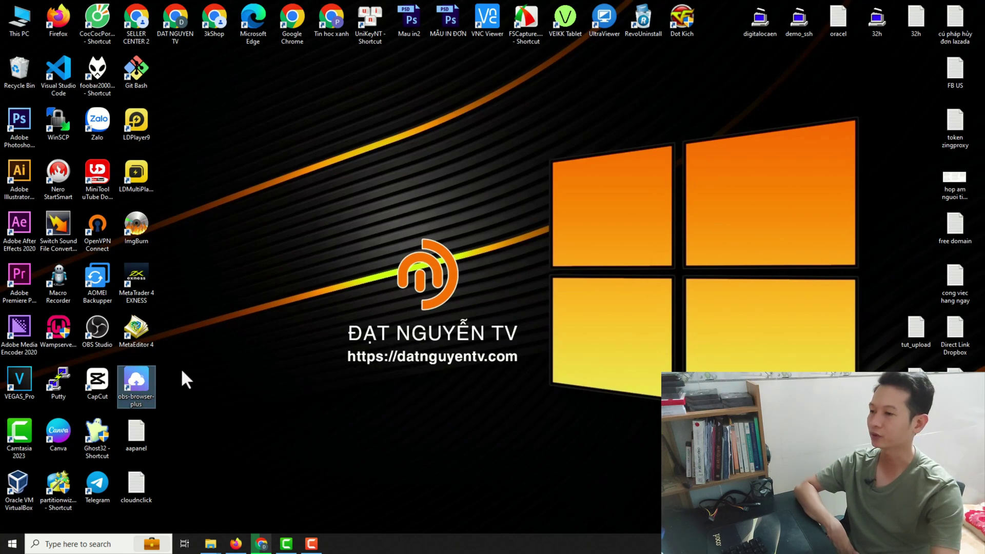
double_click(141, 383)
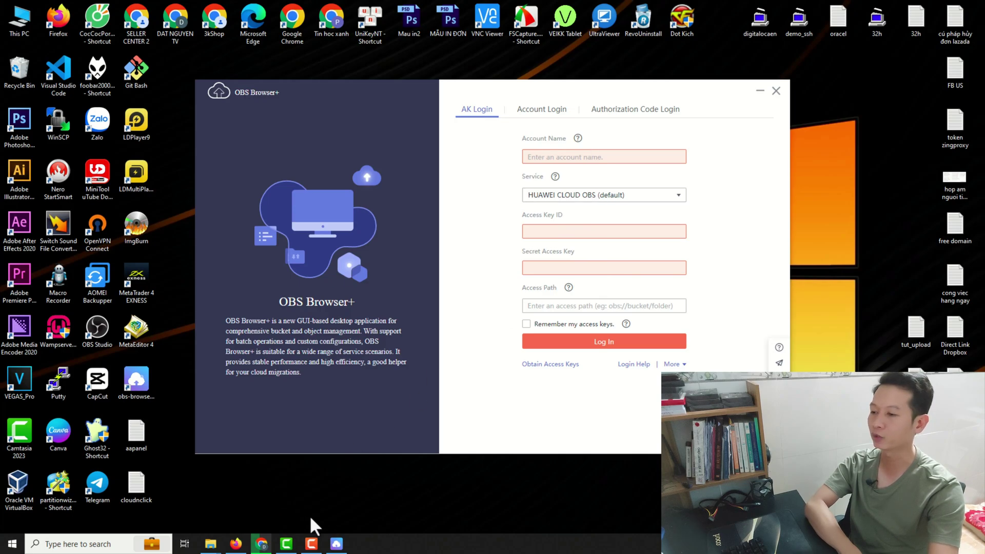
click(261, 543)
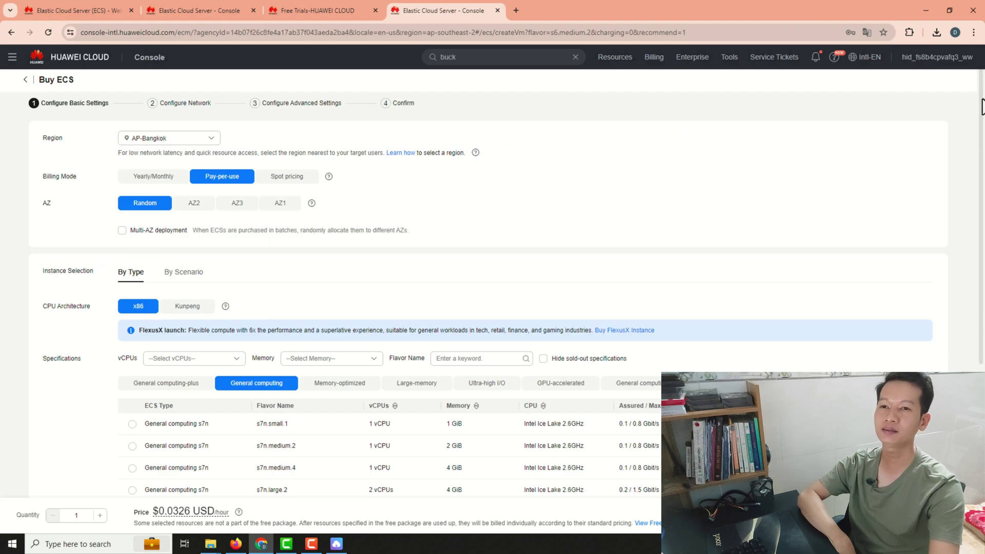
Go to My Credentials > Access Keys and begin creating a new access key
mouse_move(936, 65)
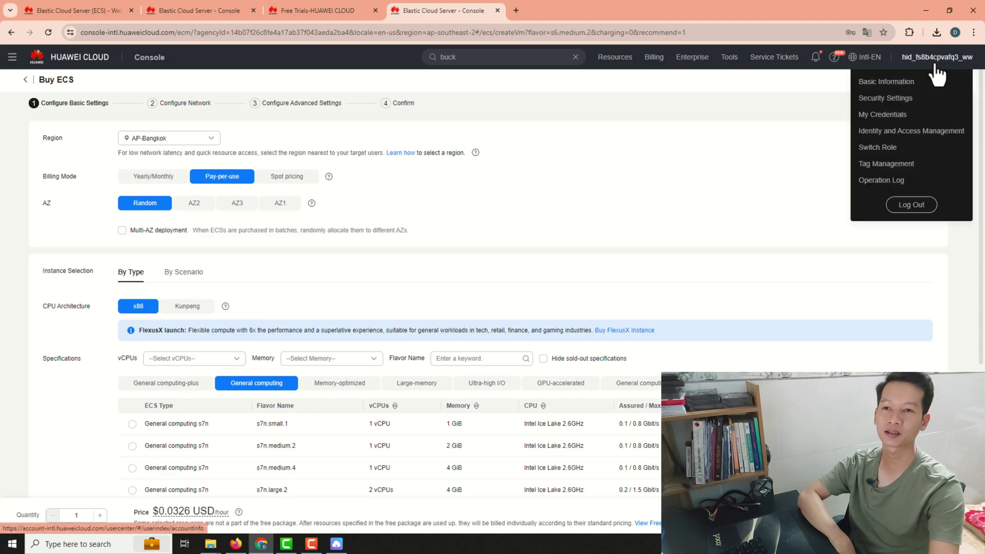
click(897, 117)
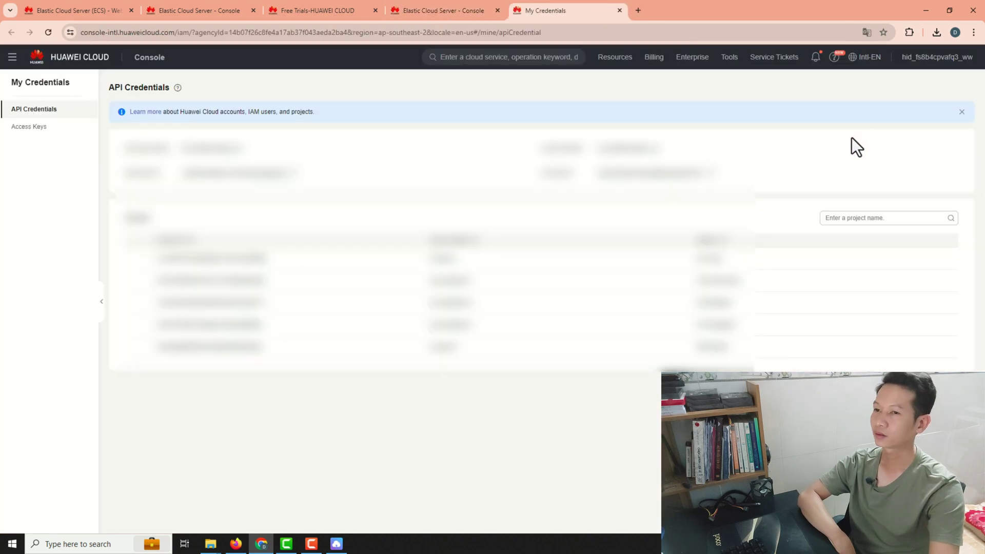
click(37, 135)
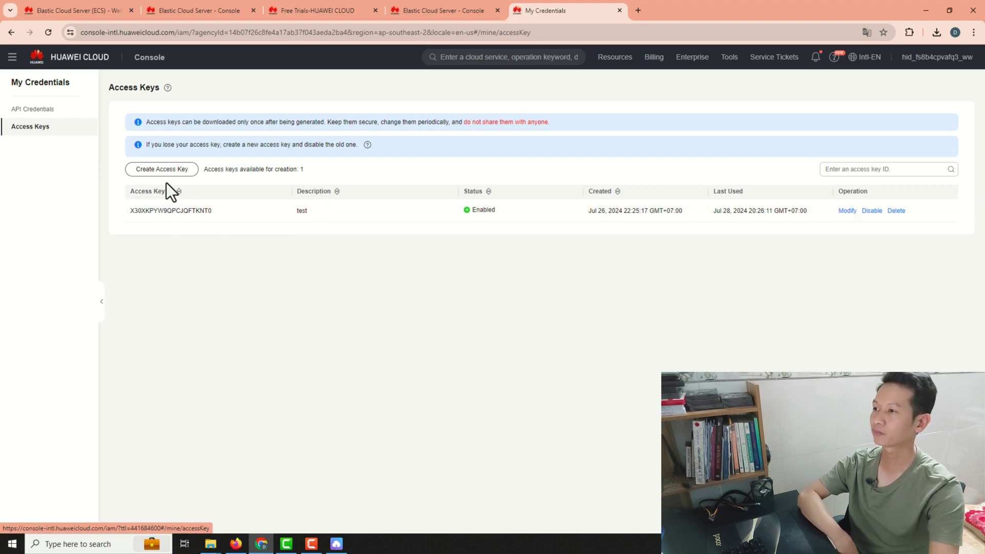
click(179, 175)
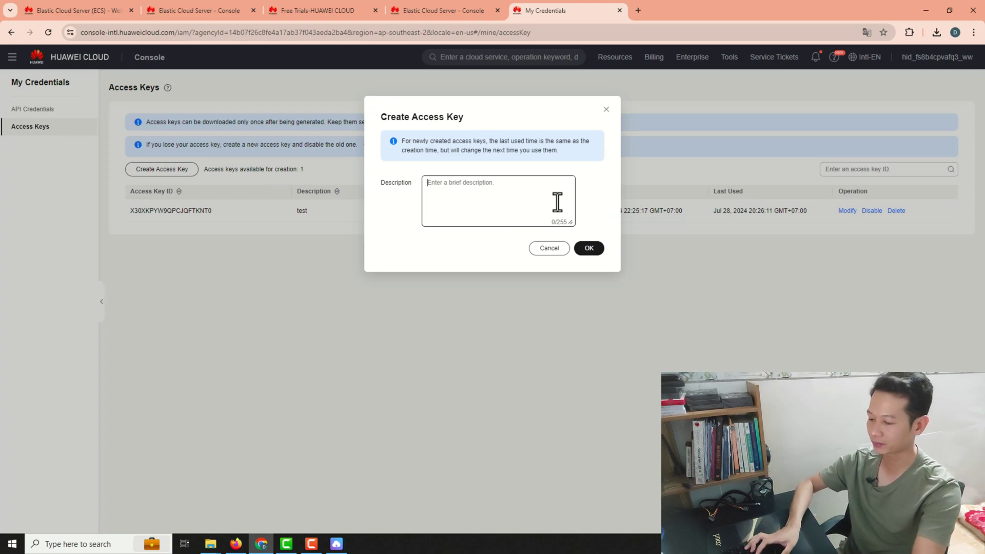
Create an access key described 'bucket bangkoc', verifying with an emailed code
text(bucket )
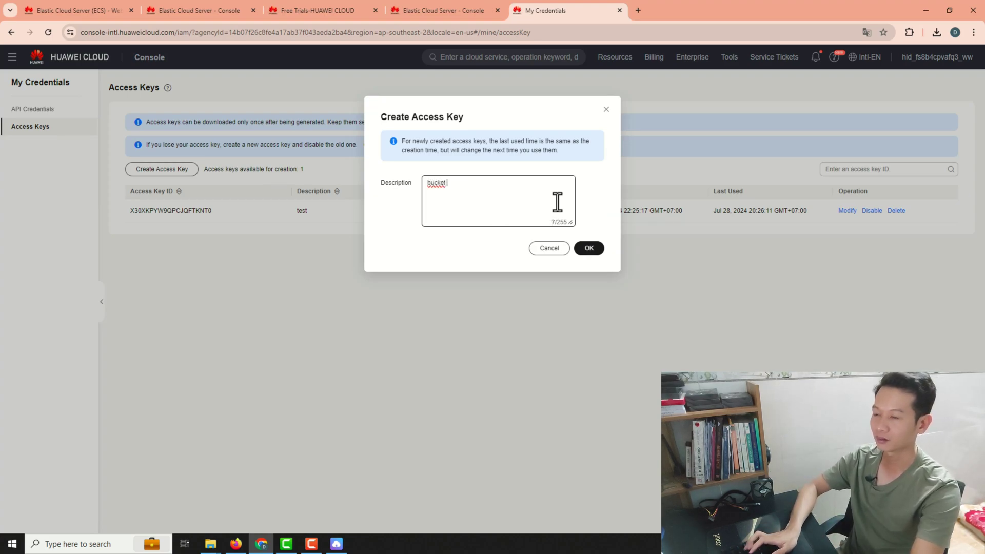
text(bangko)
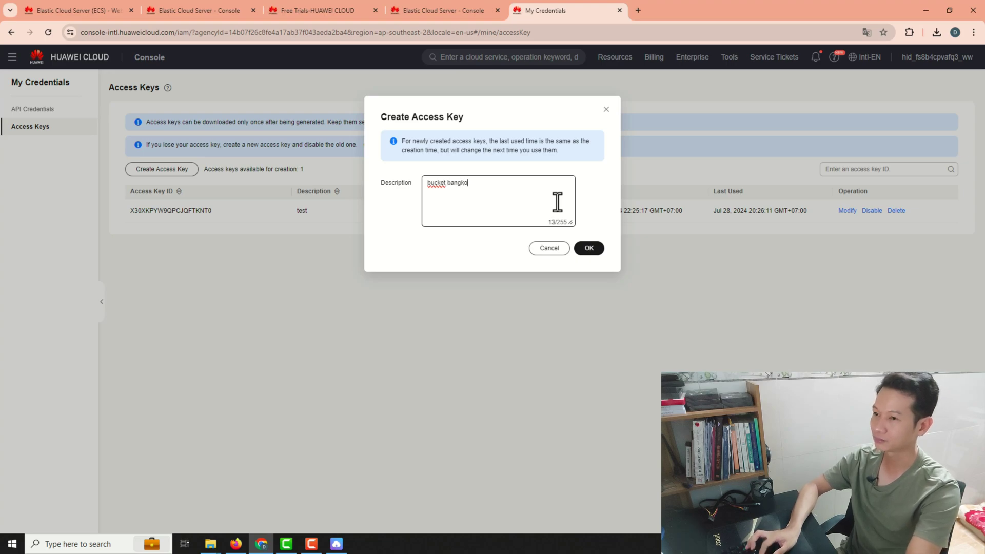
text(c)
click(590, 248)
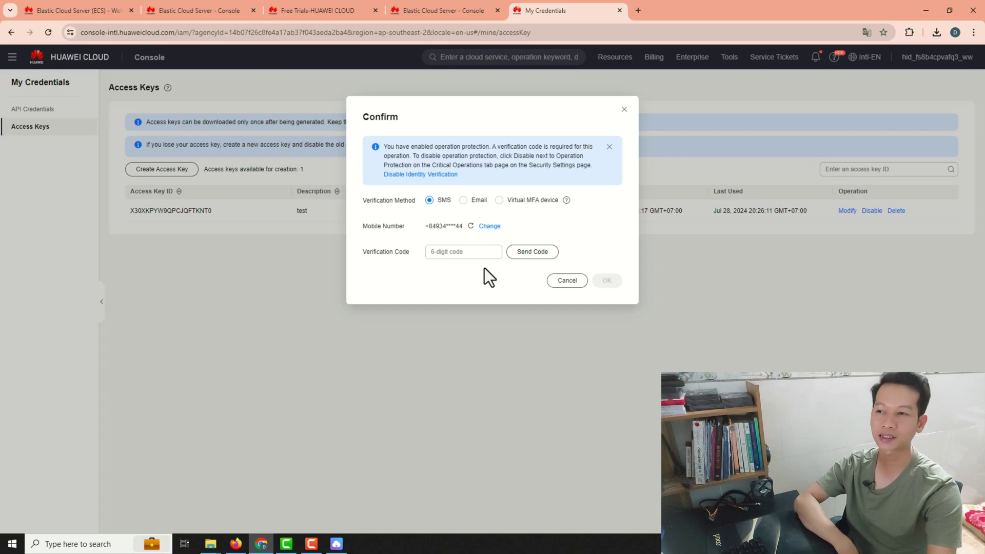
click(469, 255)
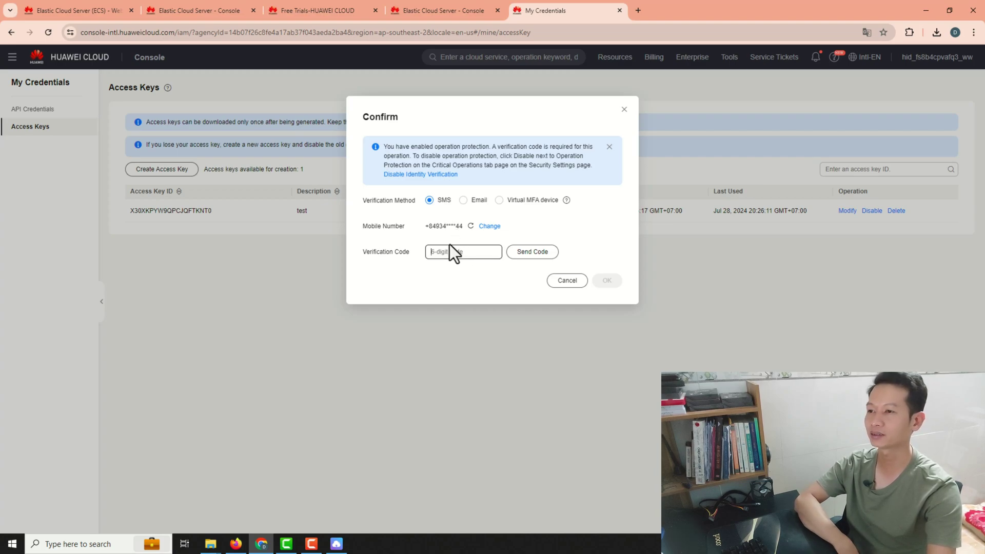
drag(430, 228, 463, 225)
click(468, 203)
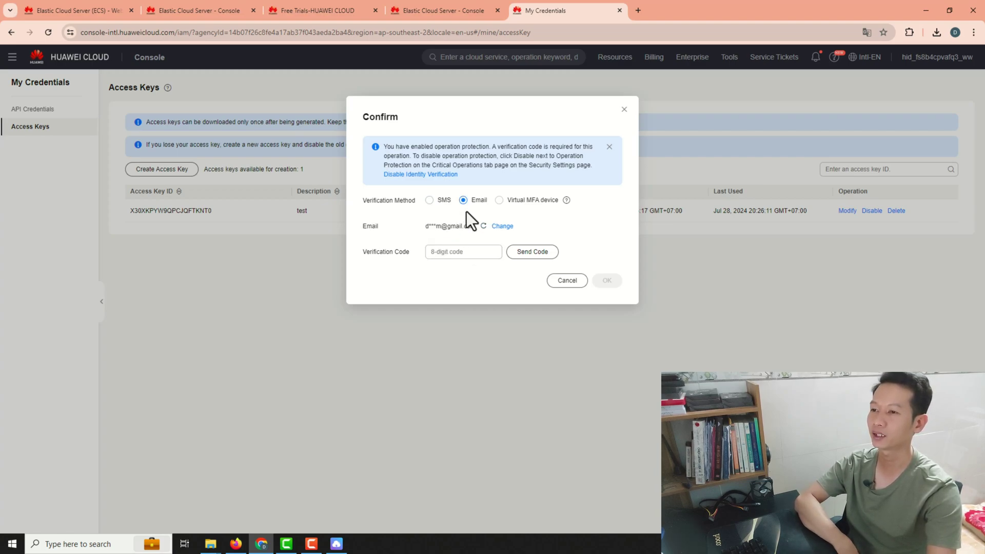
click(534, 253)
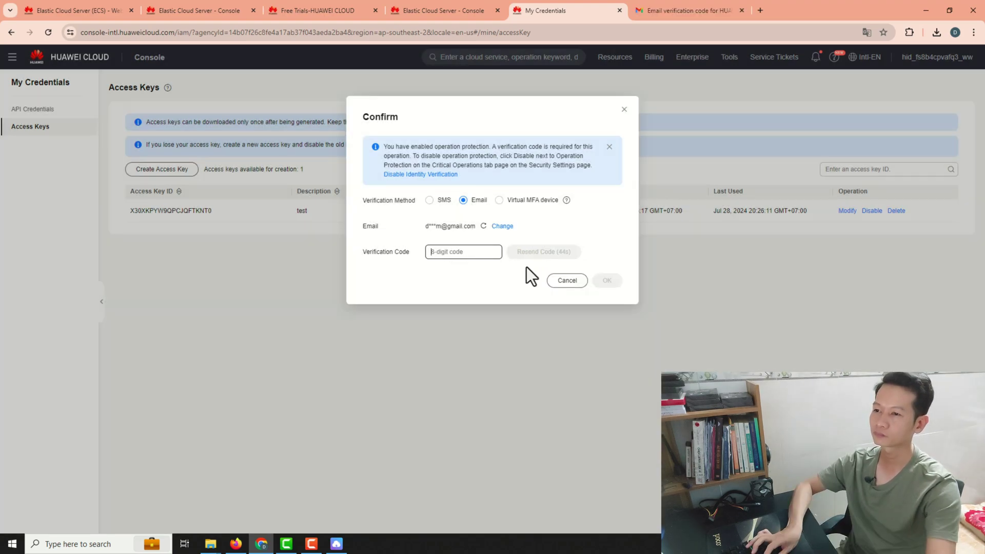
click(607, 280)
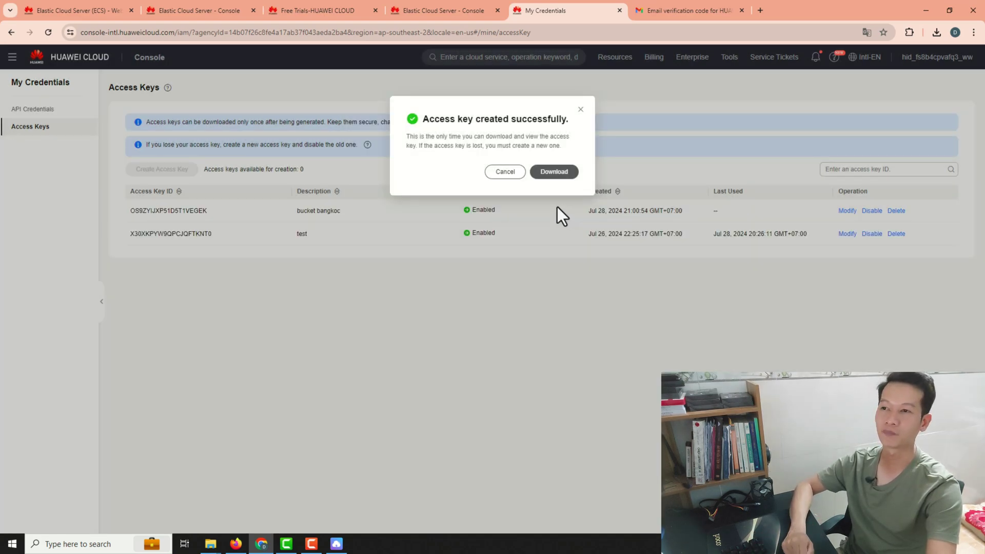
Download the credentials (1).csv file and show it in its folder
click(554, 172)
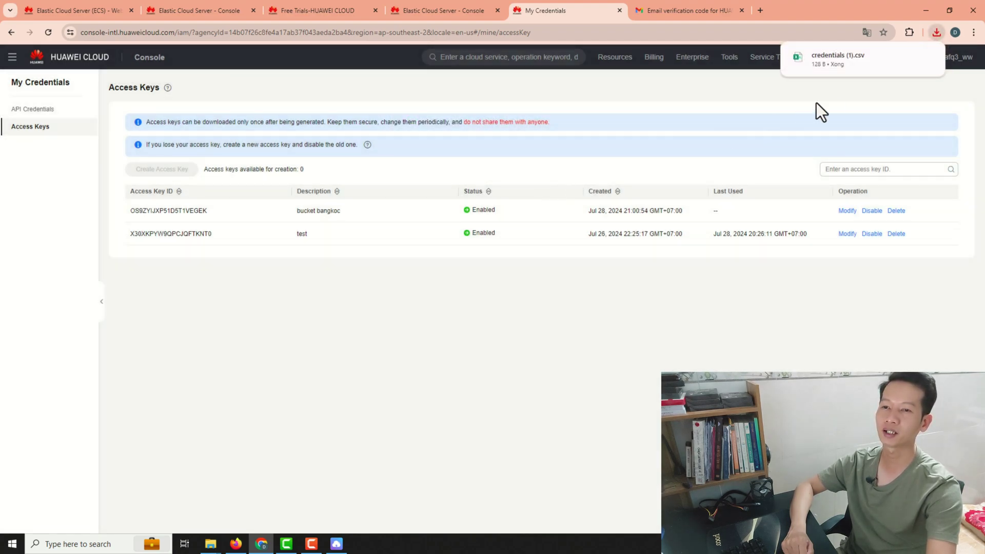
mouse_move(823, 59)
click(910, 58)
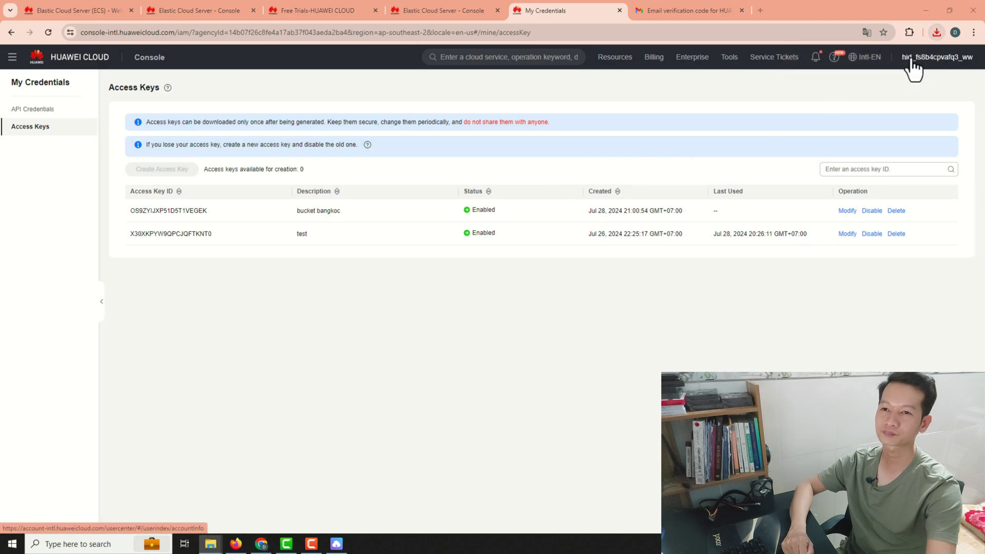
View the credentials CSV as text and fill the OBS Browser+ account name with the saved account
right_click(647, 100)
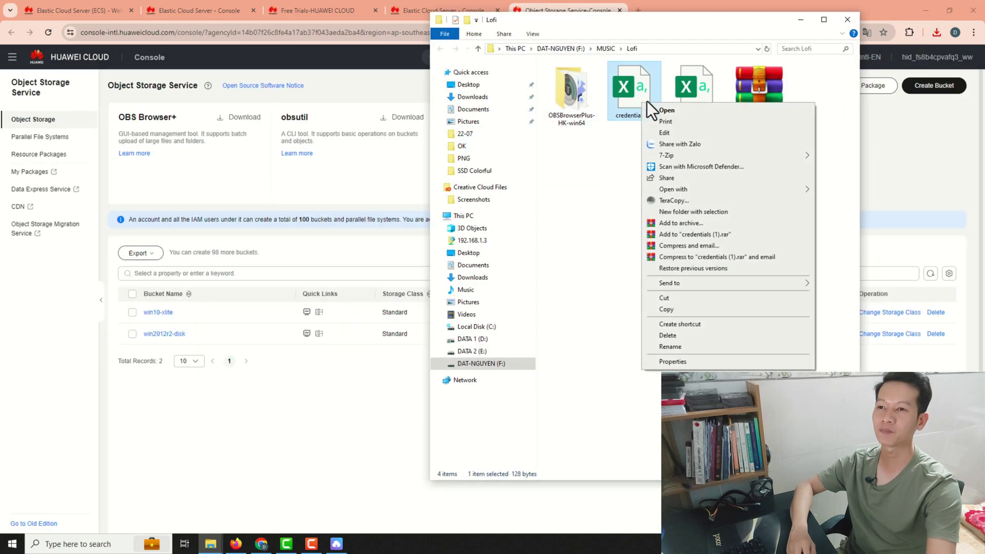
click(676, 130)
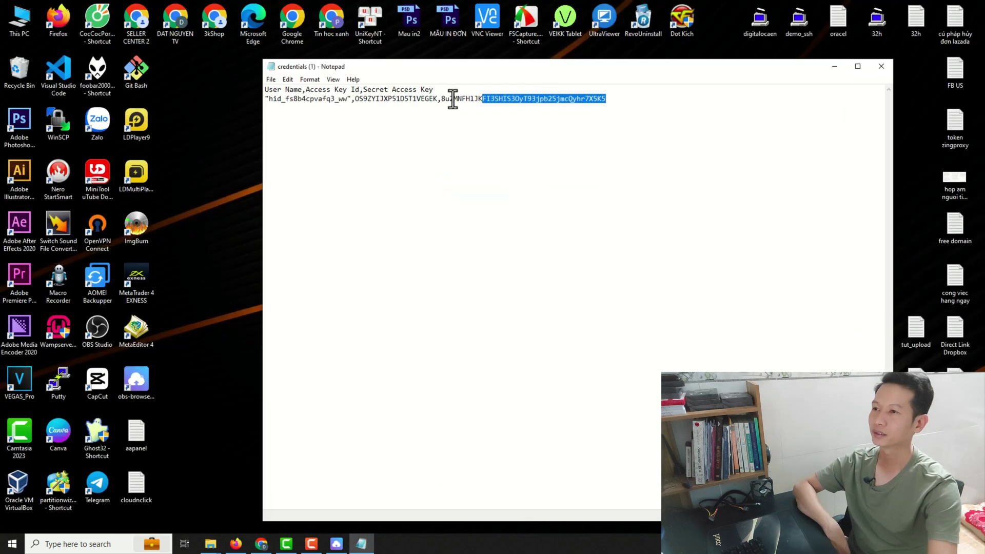
drag(451, 99, 308, 107)
click(363, 146)
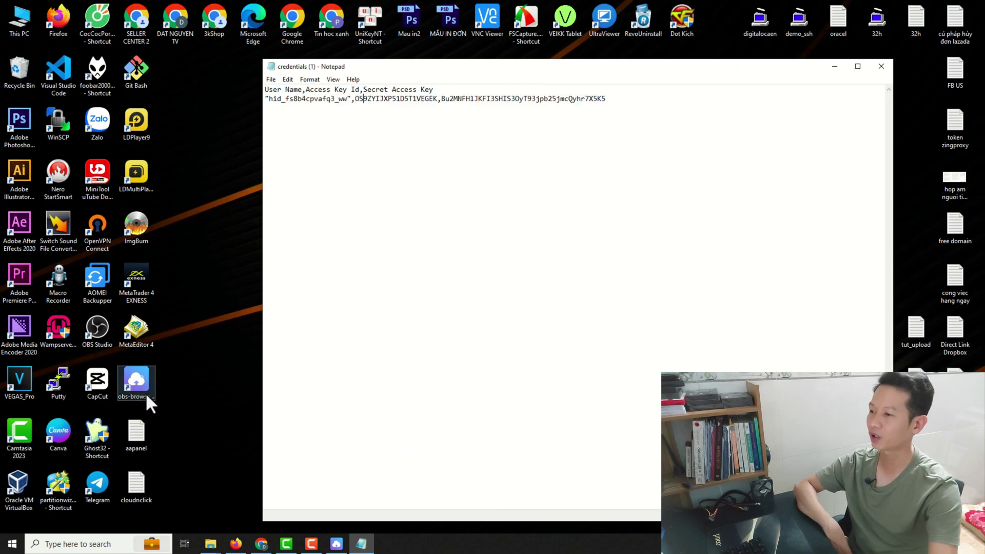
click(336, 544)
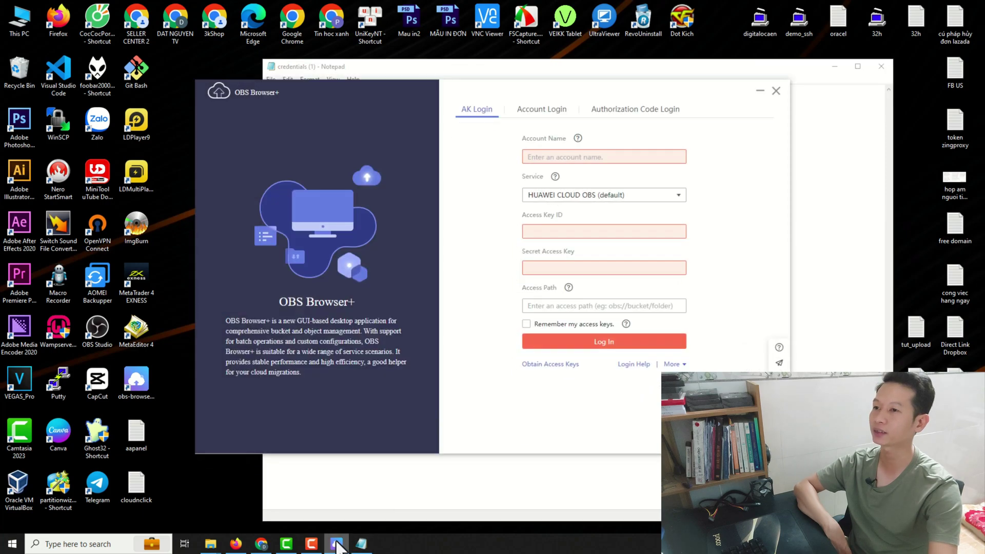
click(578, 158)
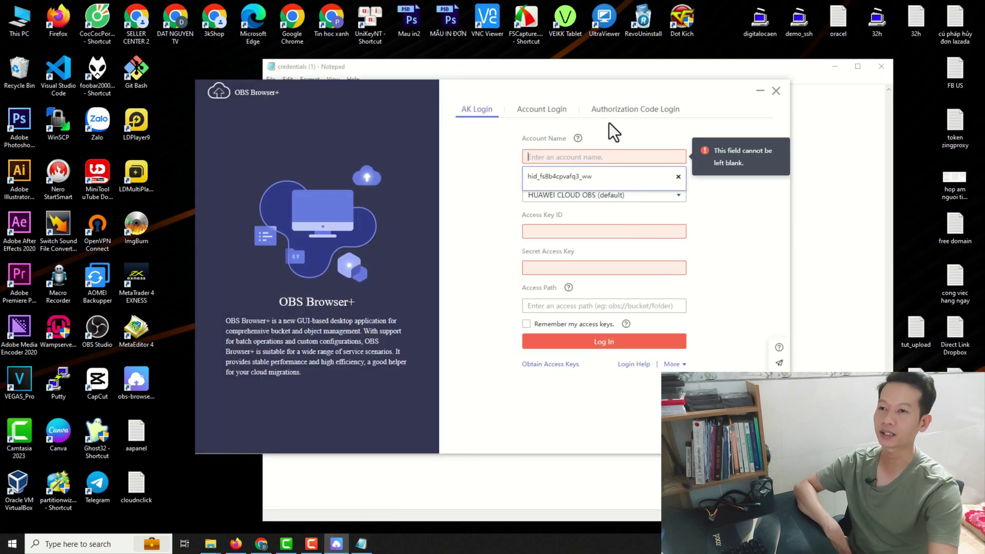
drag(639, 91, 634, 158)
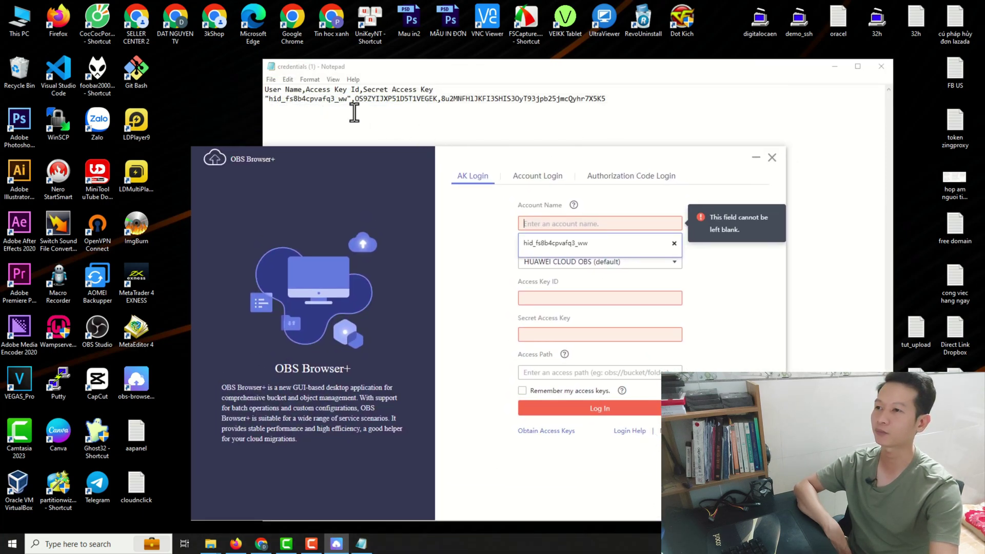
click(553, 243)
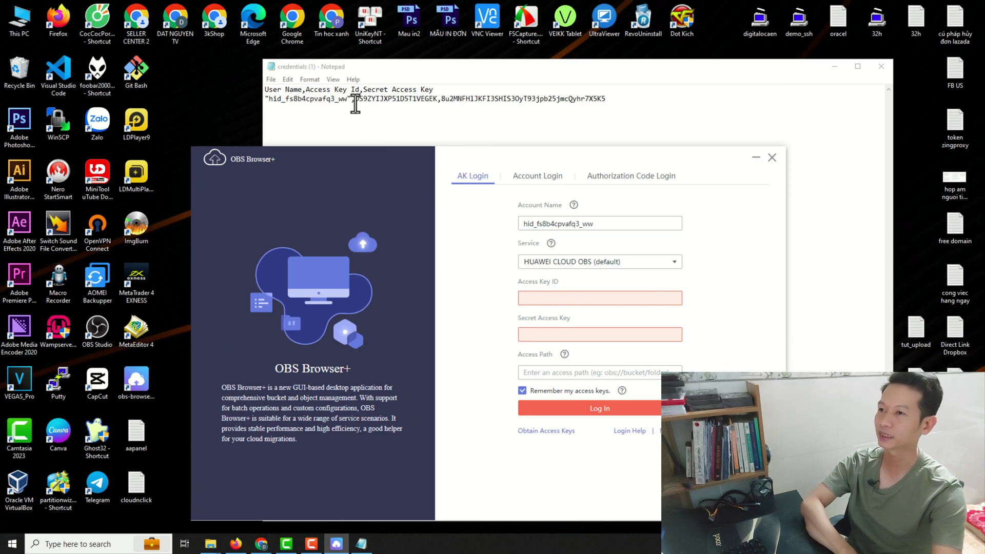
Copy the Access Key ID and Secret Access Key from the credentials file into the login form
drag(354, 101, 437, 103)
right_click(437, 105)
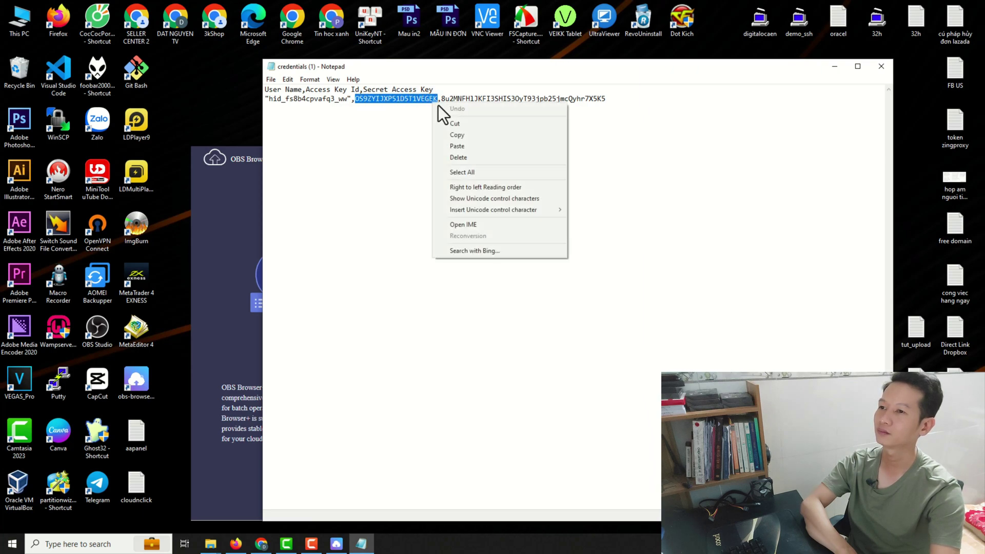
click(482, 137)
click(266, 193)
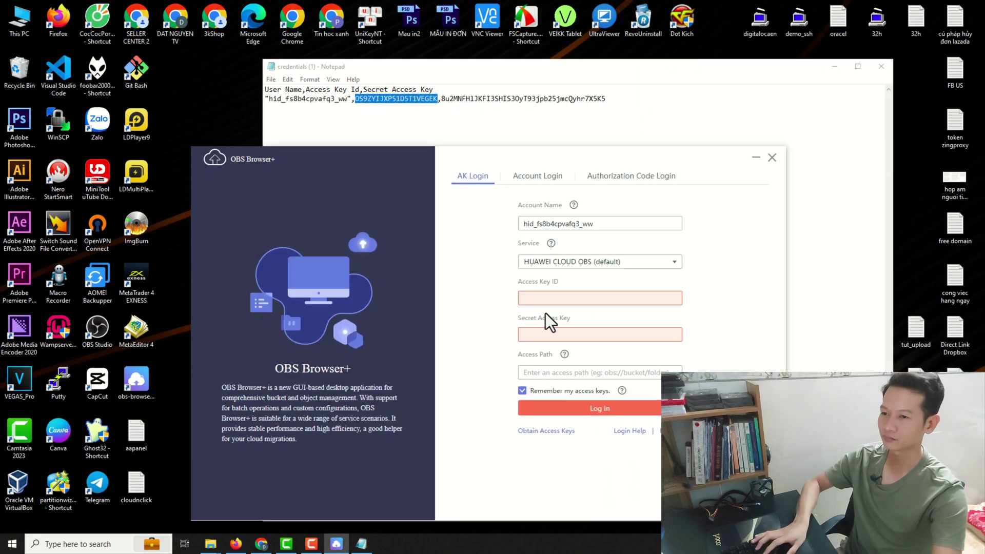
click(545, 298)
key(ctrl+v)
click(469, 128)
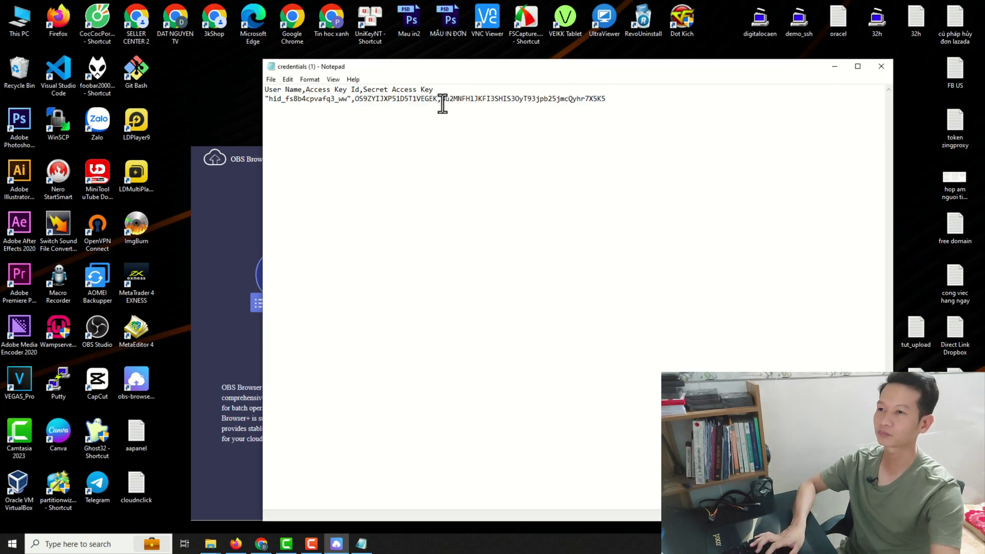
drag(442, 101, 607, 102)
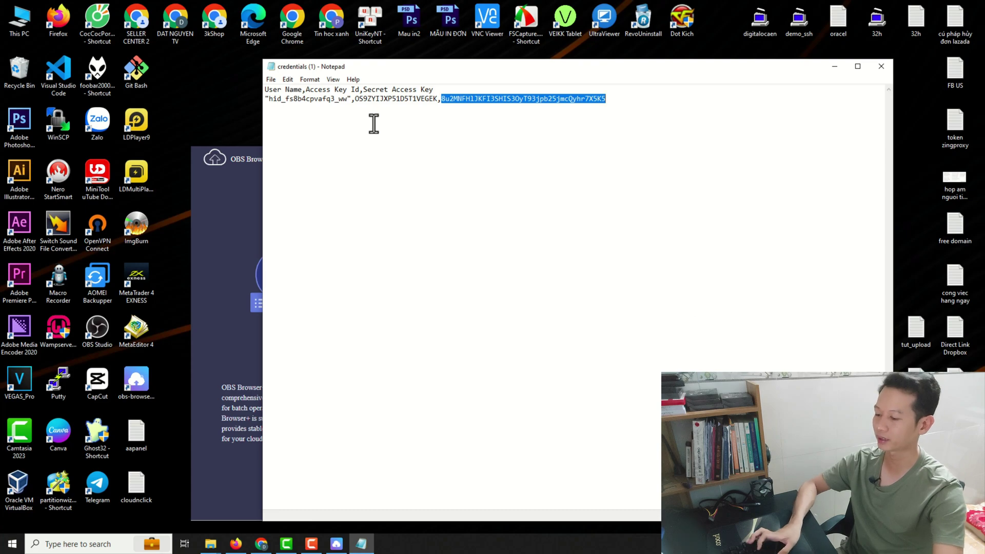
click(882, 64)
click(601, 334)
key(ctrl+v)
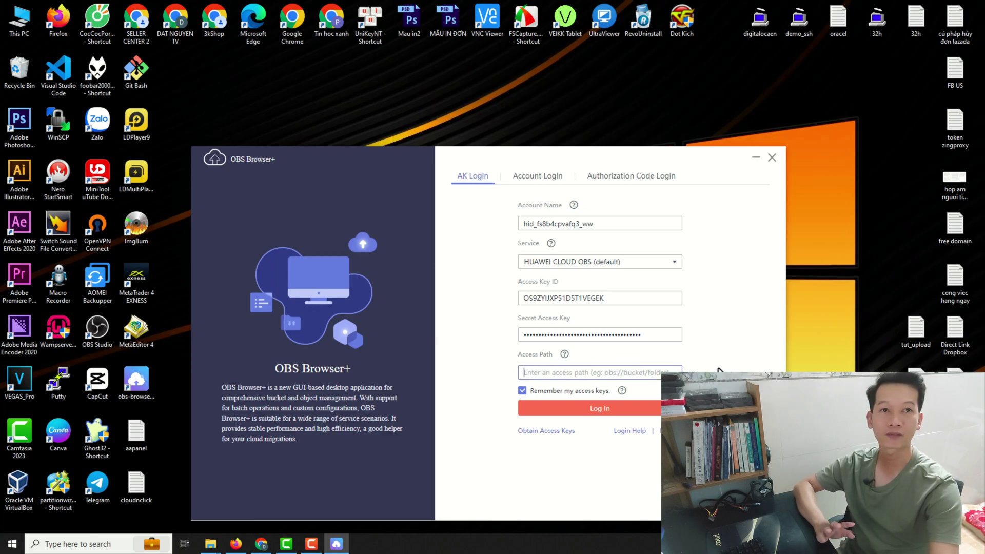
Set the Access Path to obs://win10-xlite using the bucket name from the console, and log in
text(o)
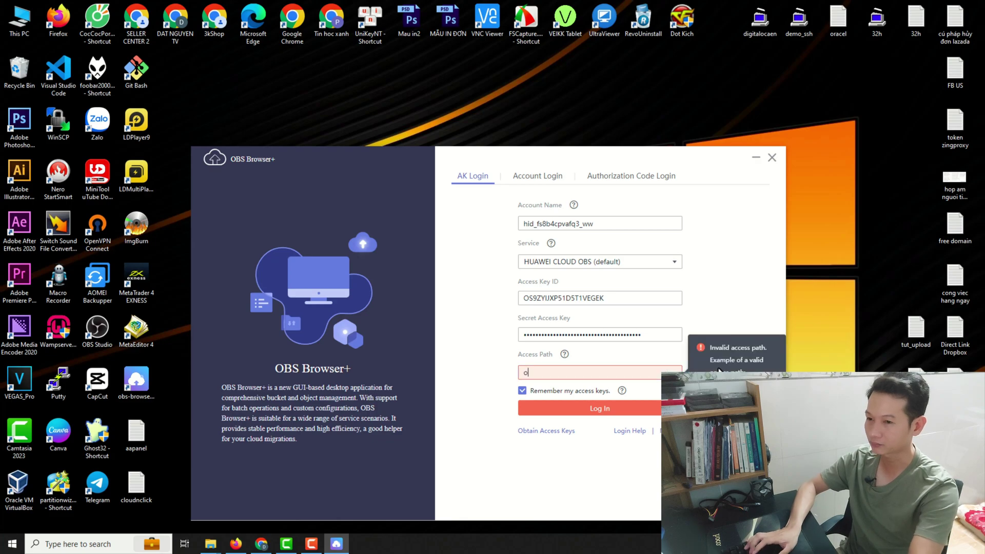
text(bs)
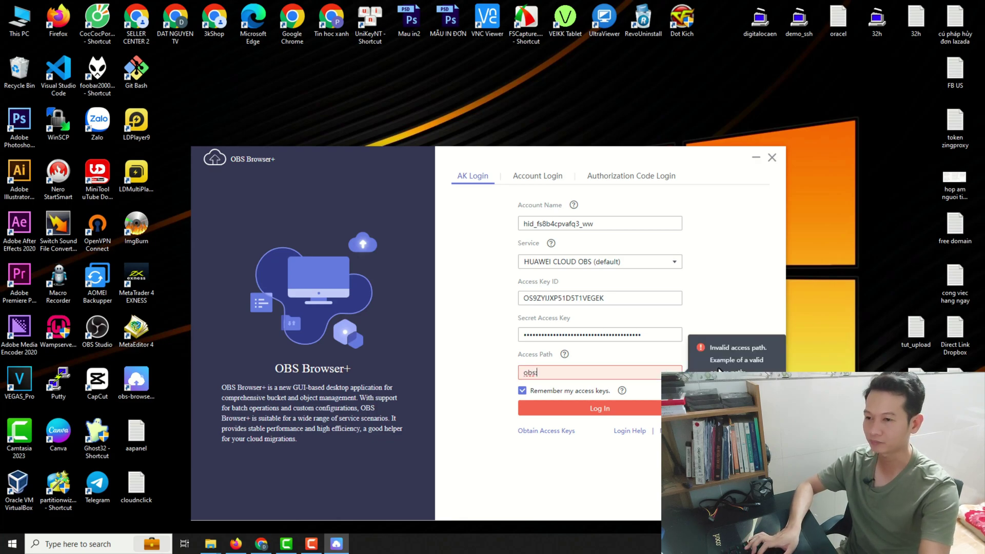
text(://)
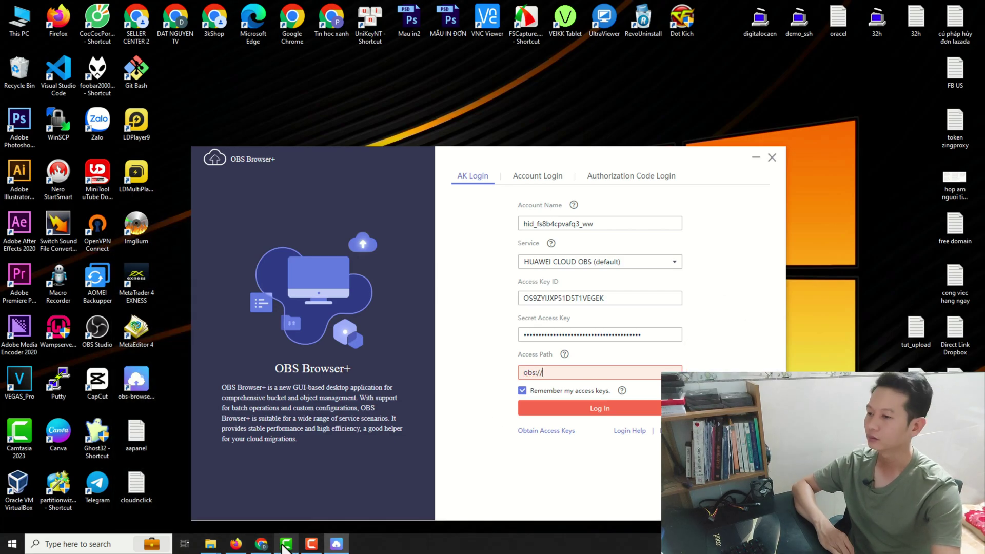
click(261, 544)
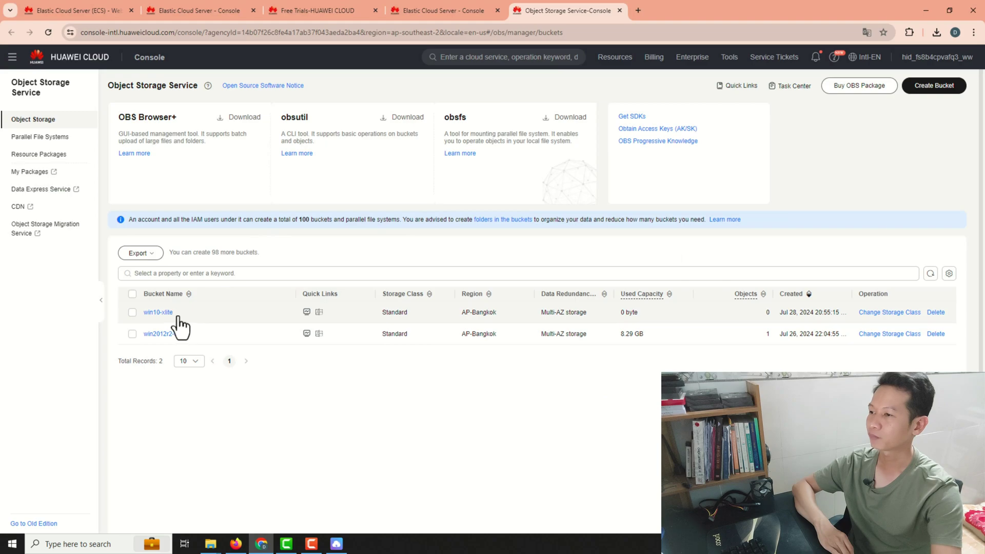
drag(177, 319, 147, 319)
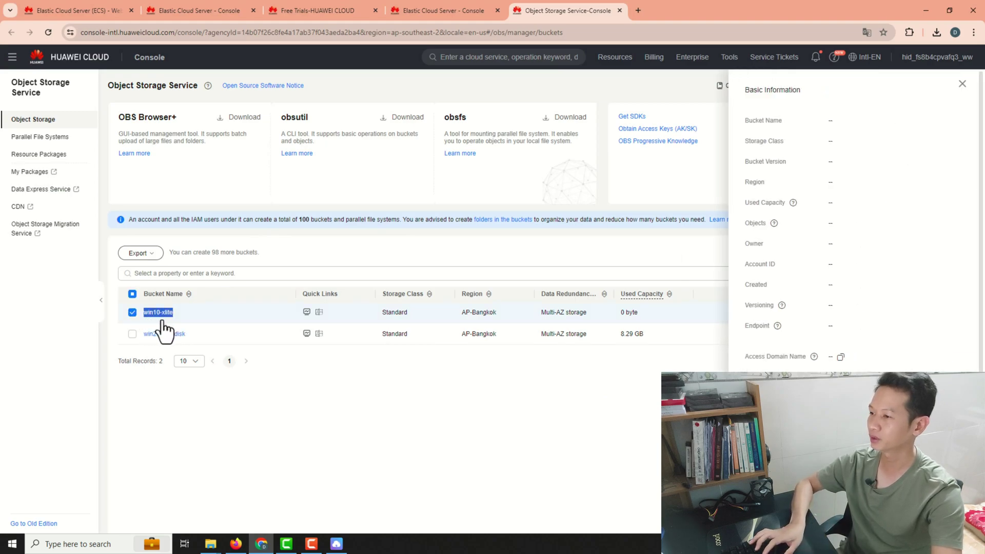
click(337, 543)
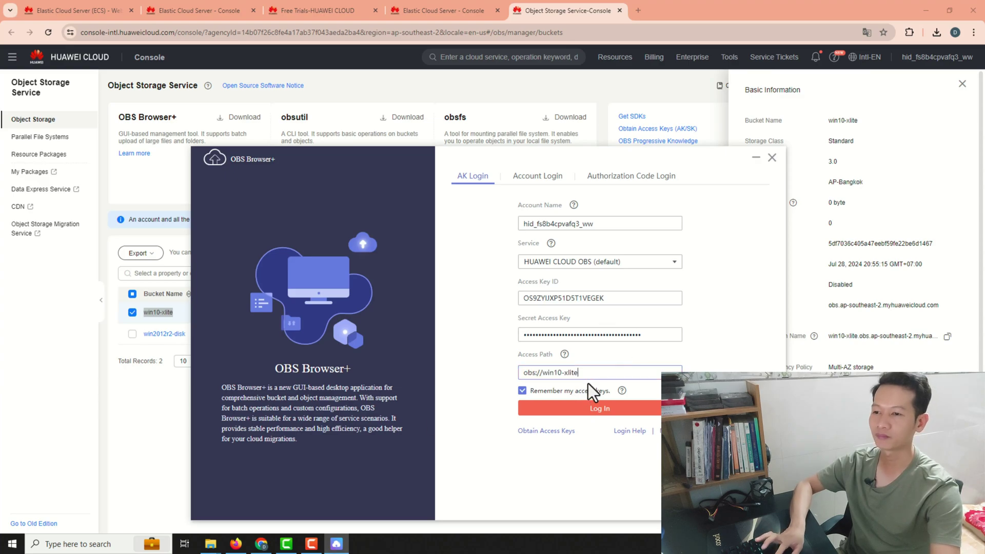
click(599, 411)
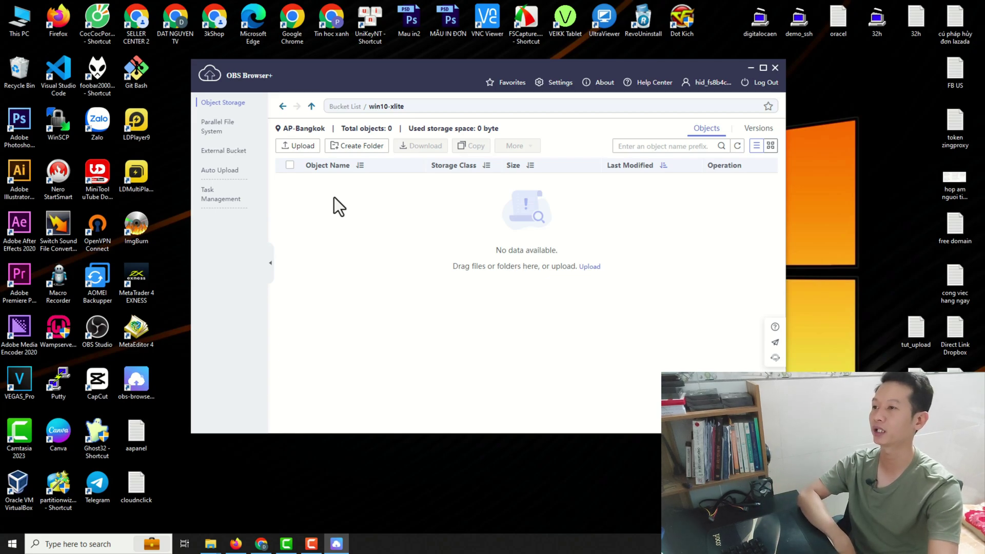
Upload Win10Lite.img from Downloads into the win10-xlite bucket and watch the upload complete
key(super+e)
click(567, 179)
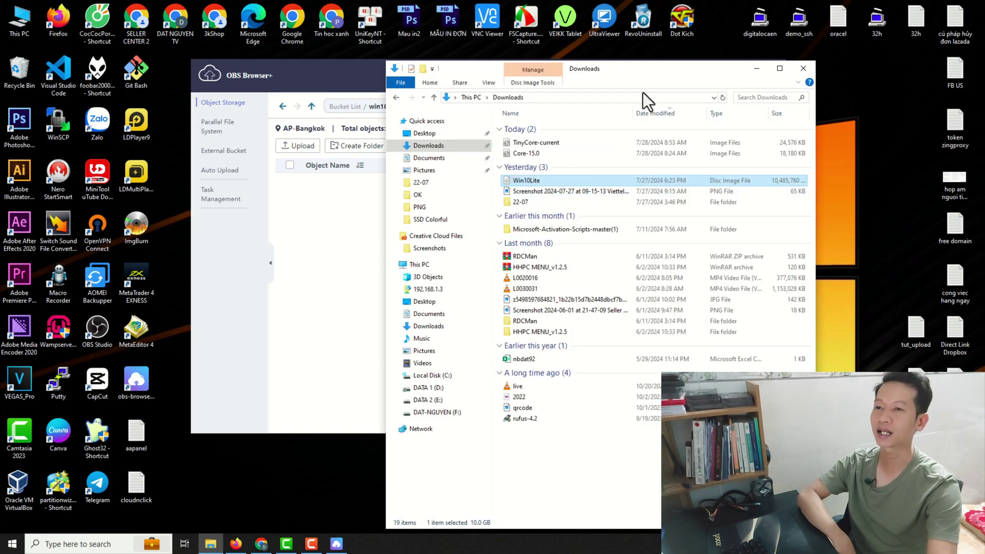
drag(620, 73, 780, 107)
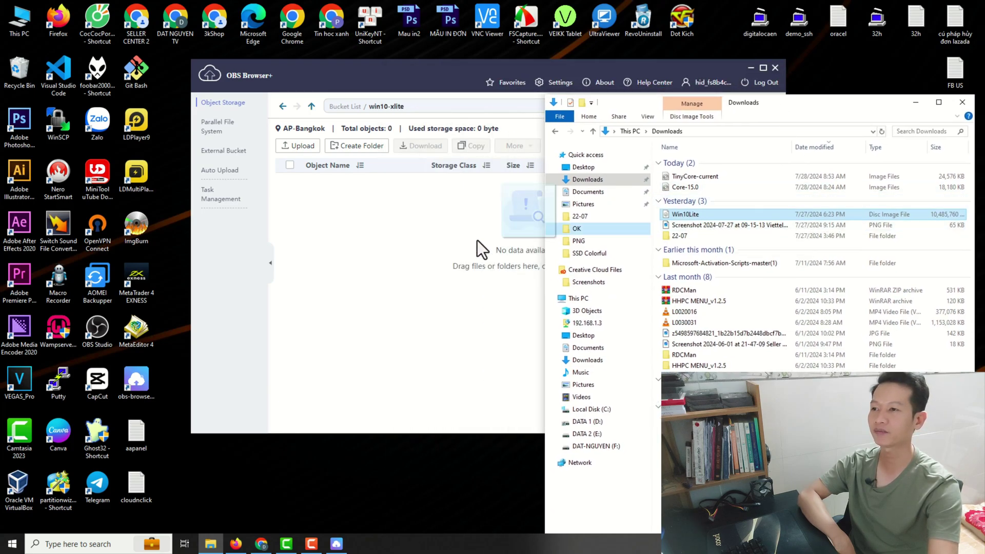
click(377, 253)
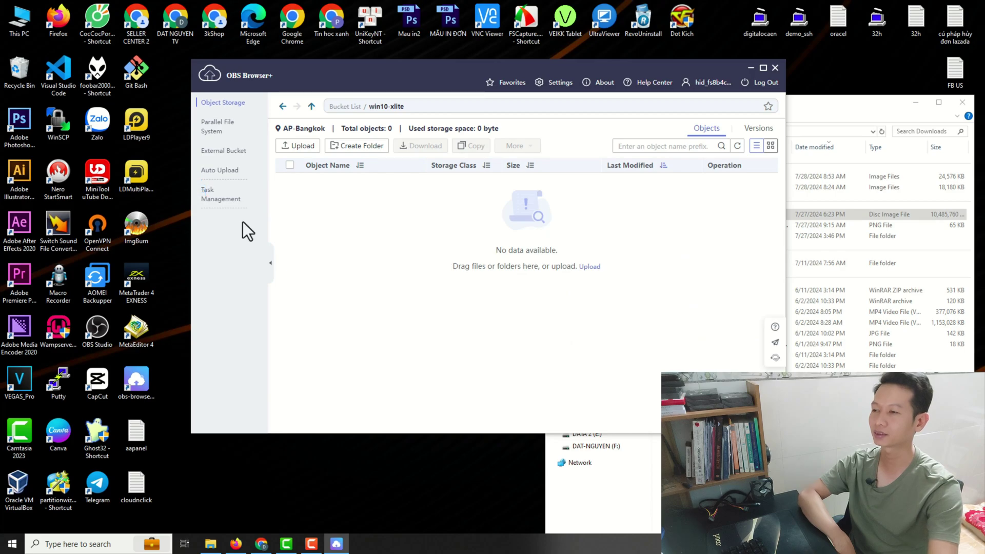
click(208, 203)
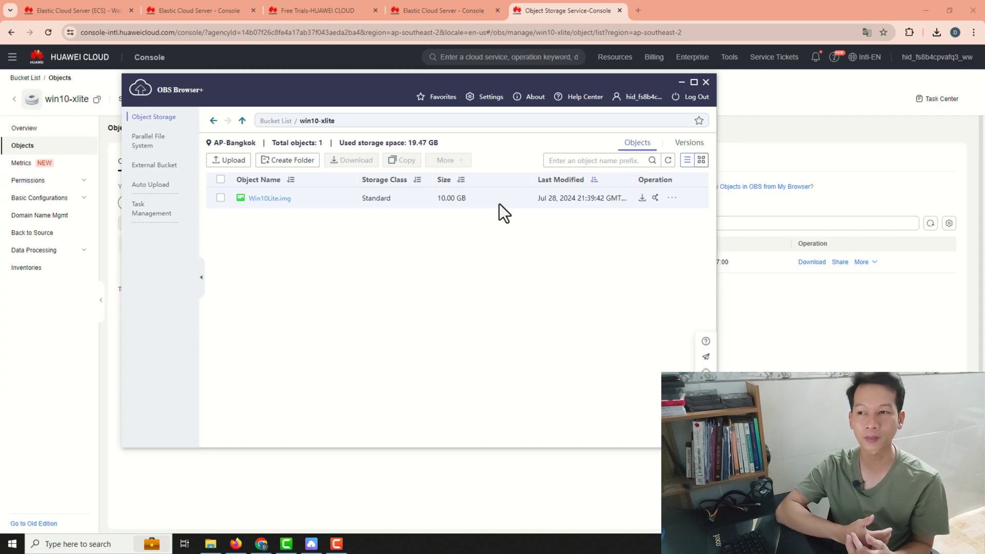
Close OBS Browser+, check Win10Lite.img in the console bucket, and close the Object Storage tab
click(462, 248)
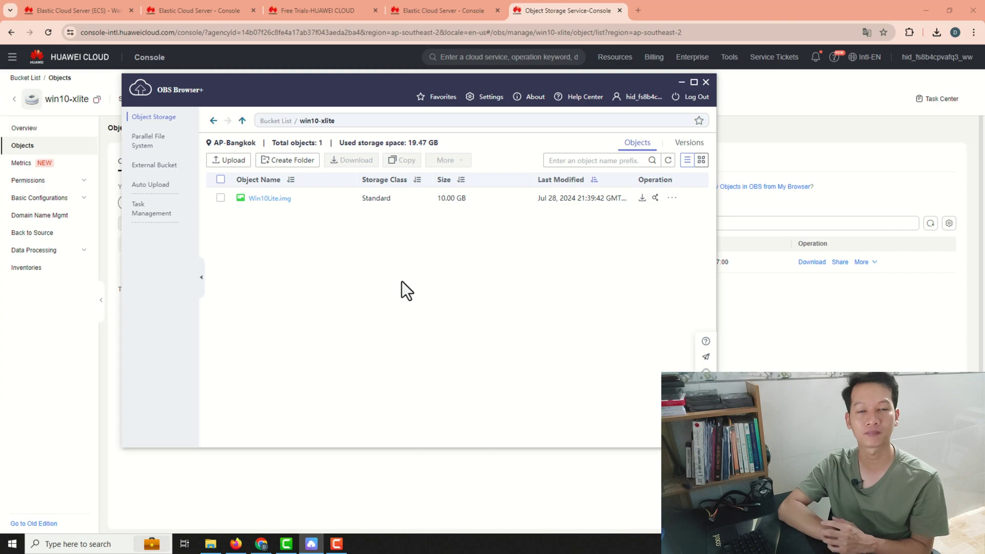
key(super+d)
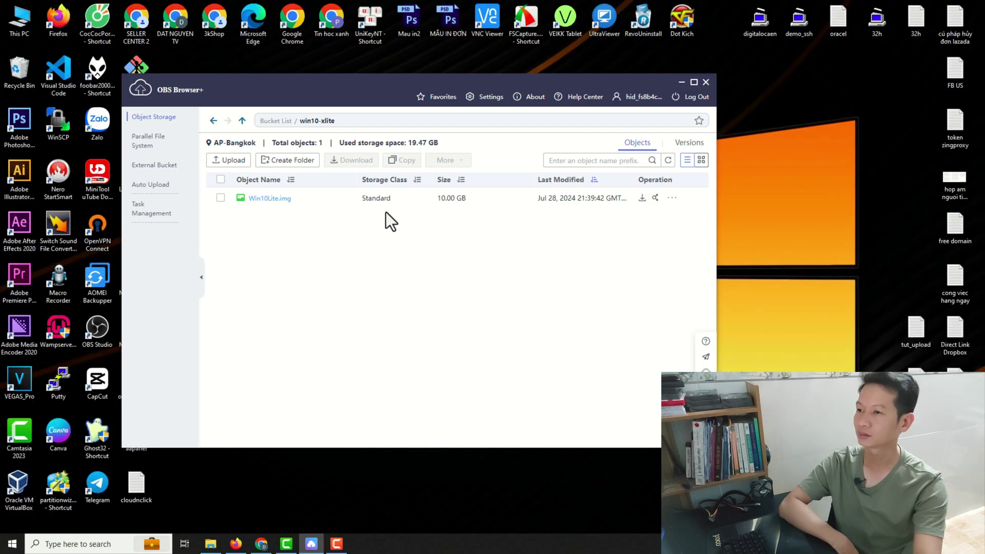
click(707, 83)
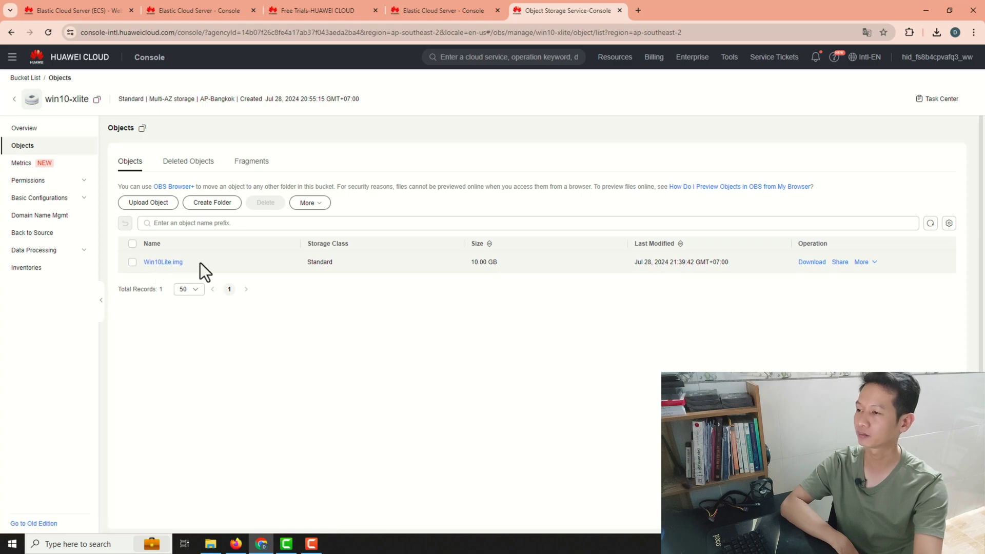
click(153, 268)
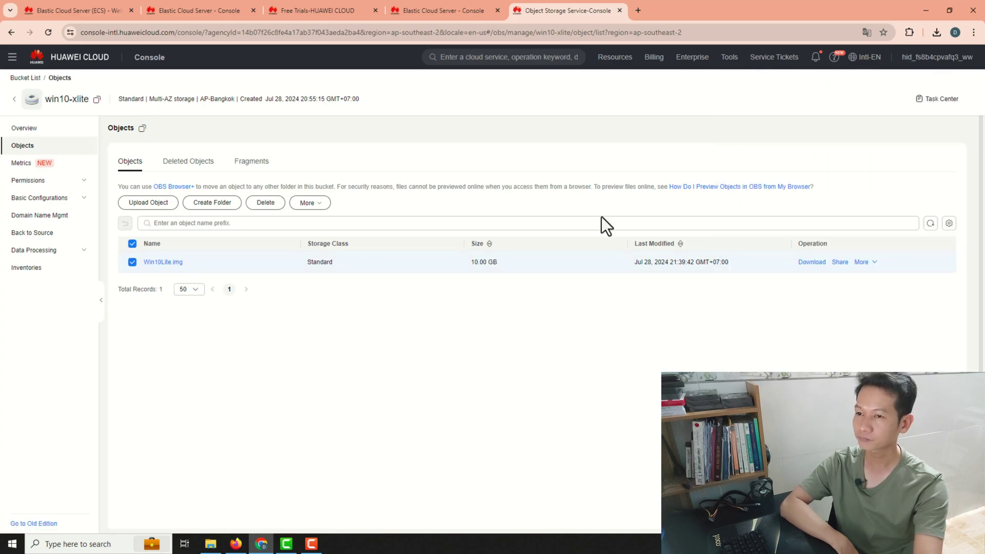
key(ctrl+w)
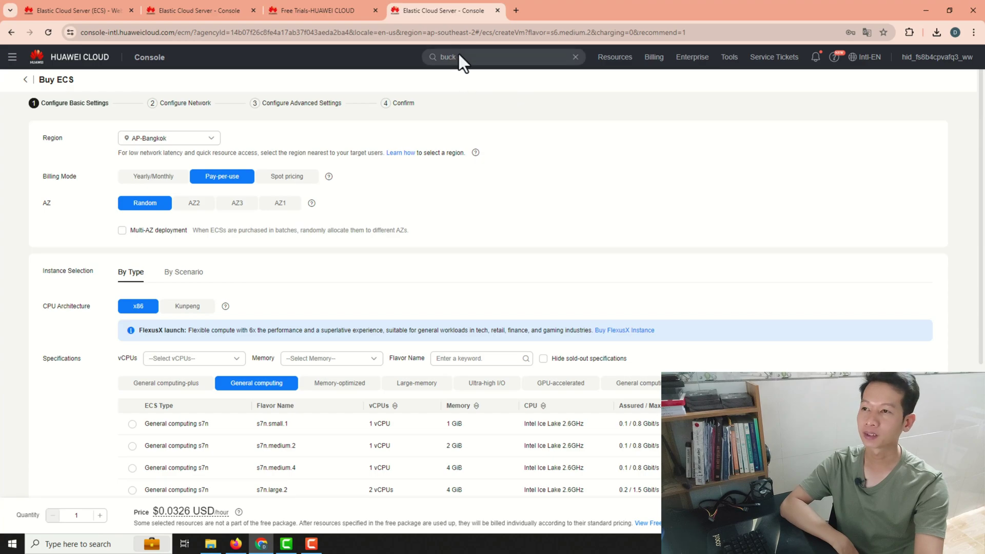
Search the console for 'image' and open the Image Management Service Private Images list
click(457, 56)
drag(310, 58, 389, 58)
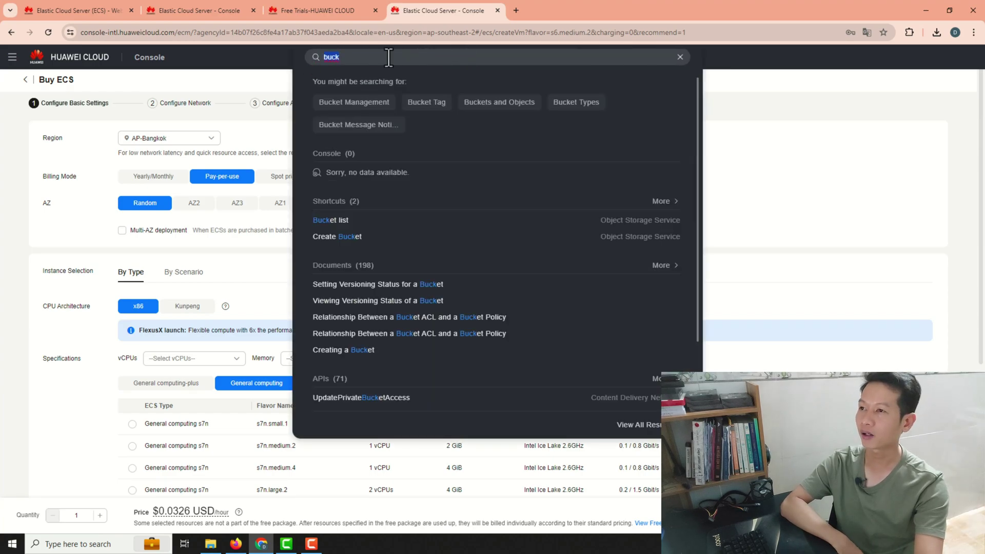
text(p)
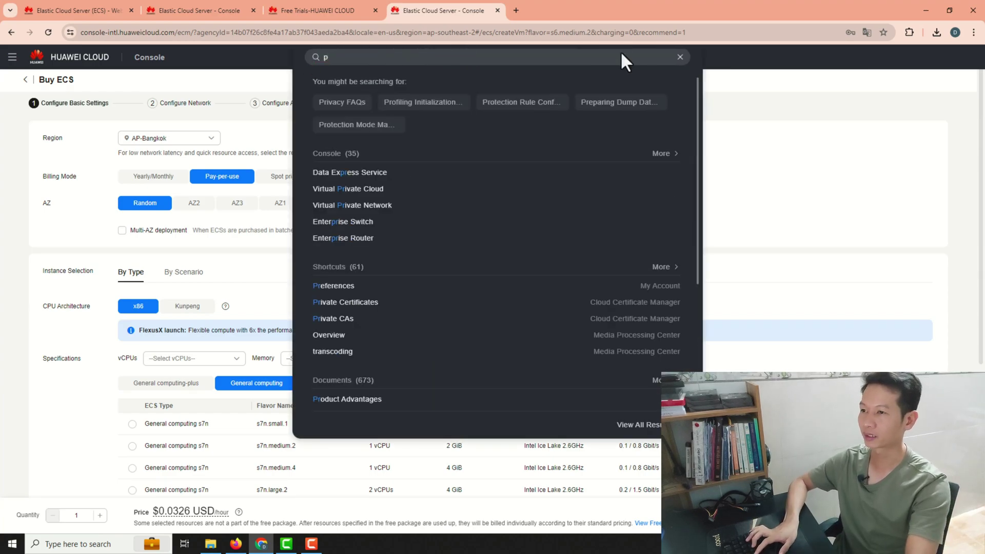
key(BackSpace)
text(ima)
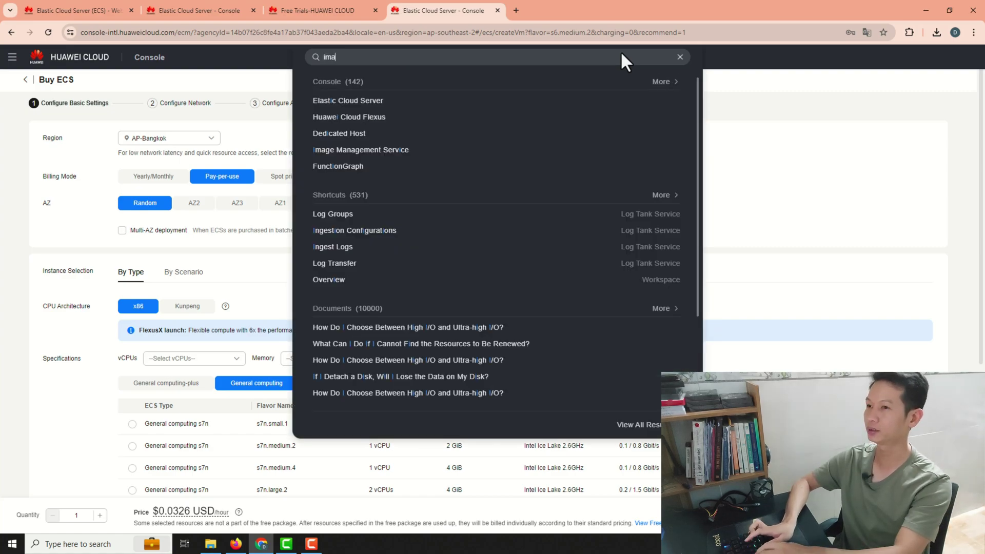
text(ge)
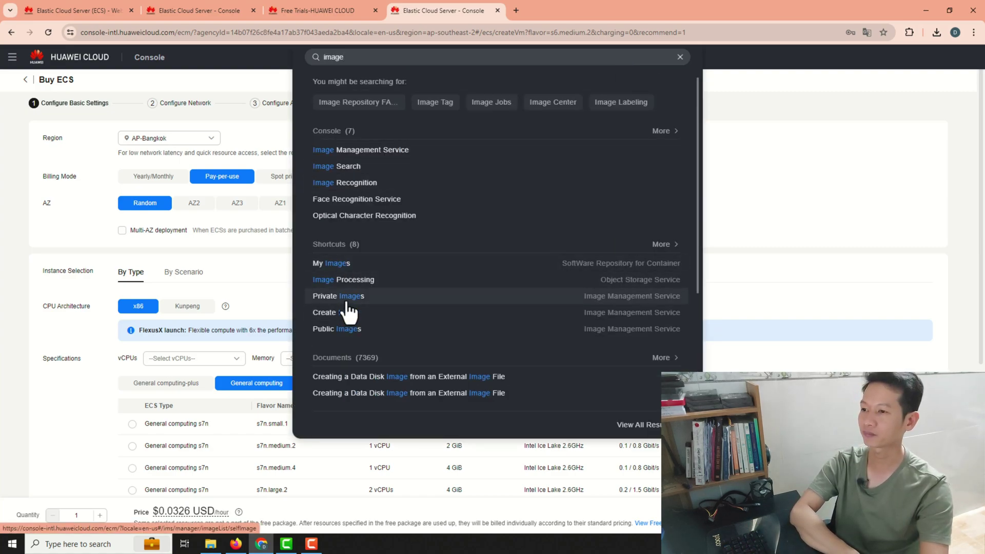
click(347, 301)
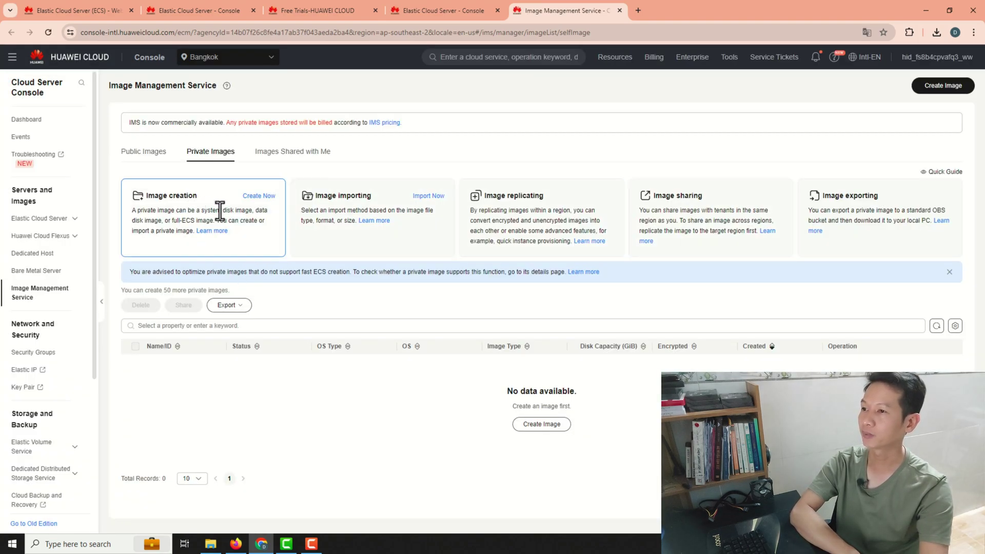
Start an image import, keeping Import Image and System disk image, and scroll to the bucket list
click(432, 198)
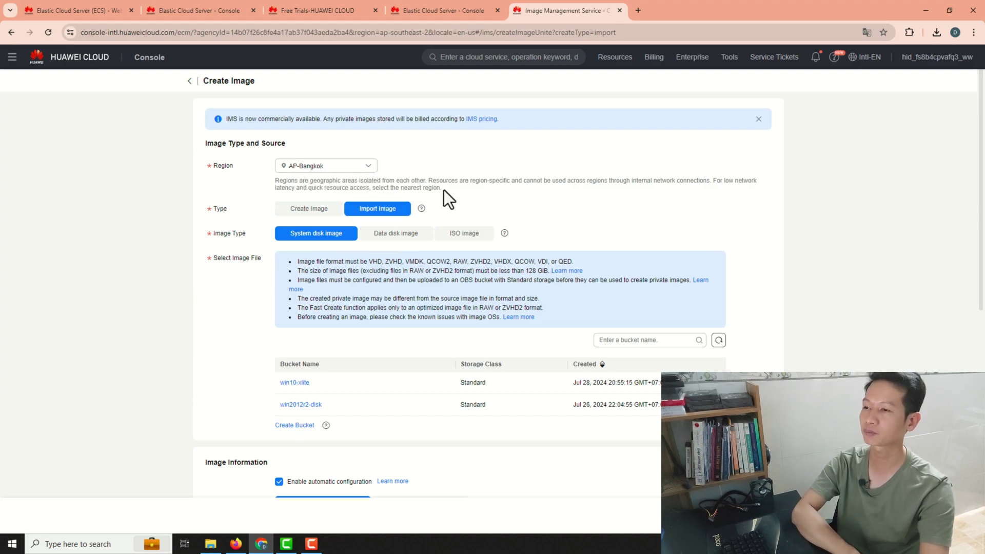
scroll(506, 165, down, 2)
scroll(506, 165, up, 2)
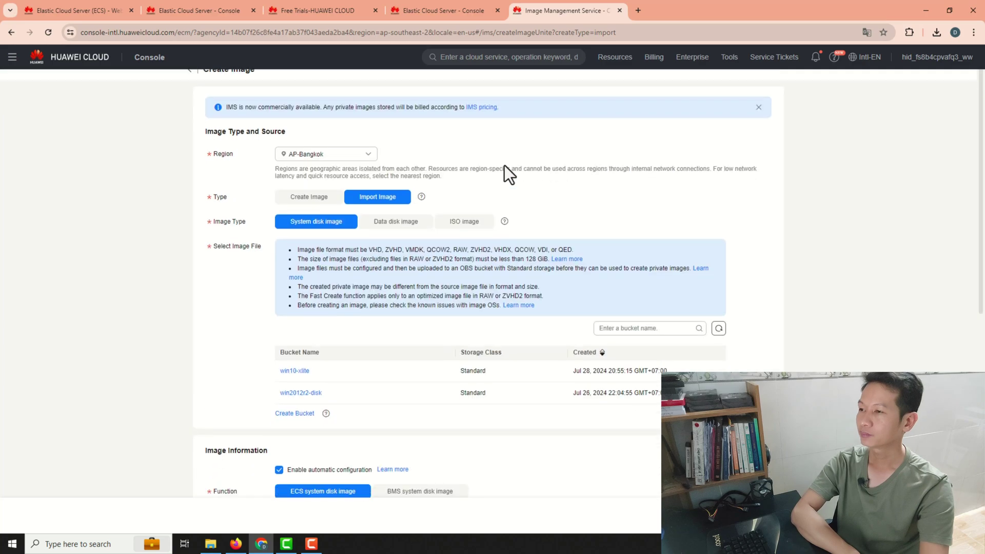
scroll(498, 166, down, 1)
scroll(491, 167, up, 1)
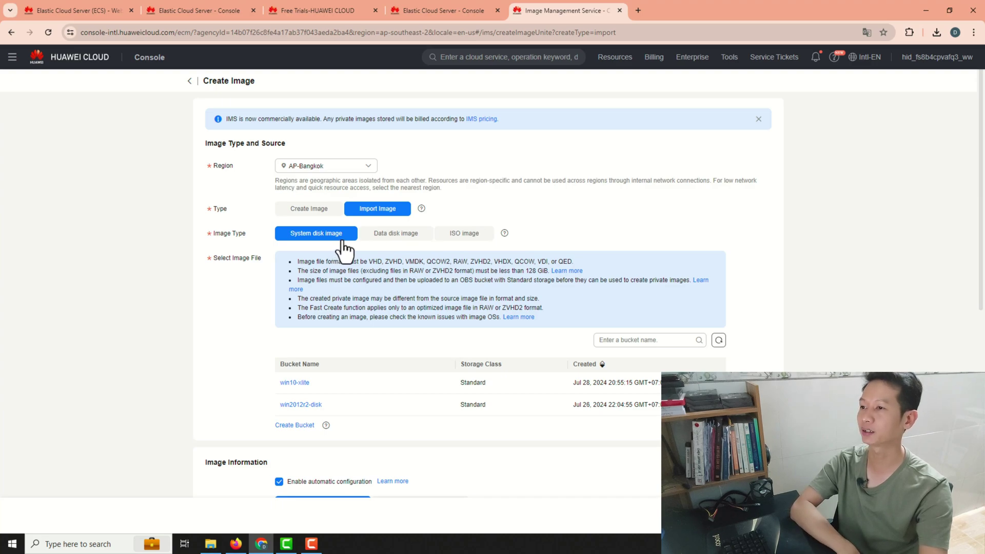
scroll(217, 170, down, 2)
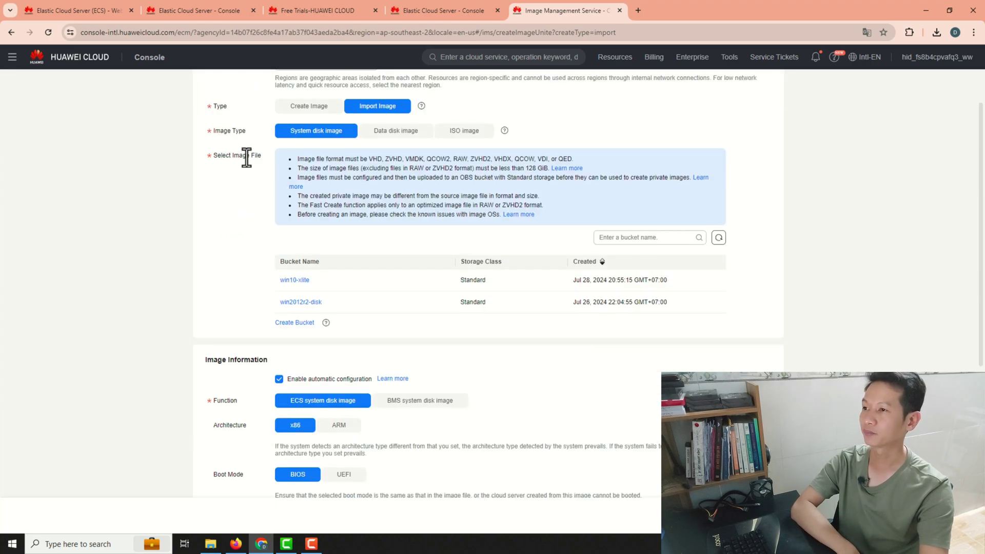
scroll(280, 227, down, 2)
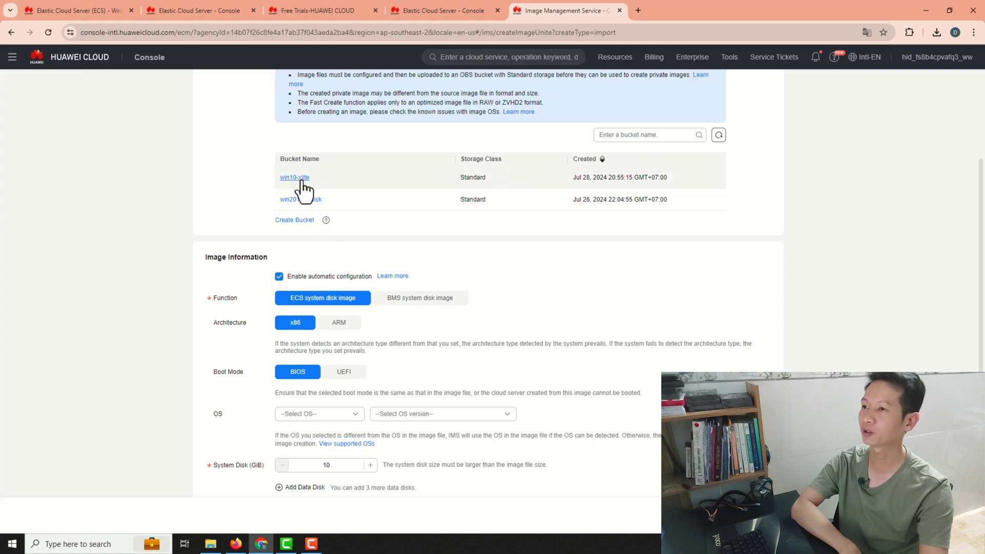
Pick win10-xlite/Win10Lite.img (10.00 GiB) as the source file and review the x86, BIOS image information
click(295, 177)
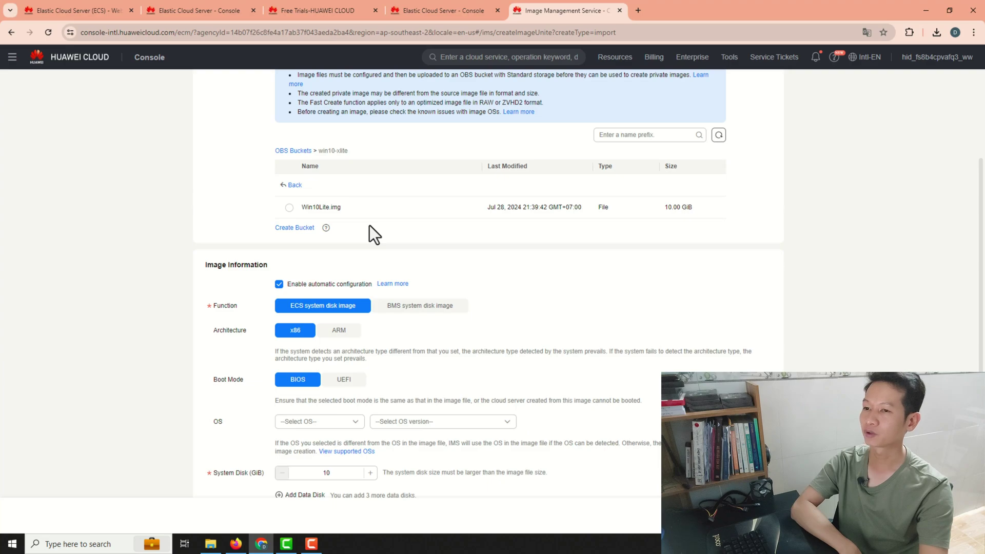
scroll(371, 226, up, 1)
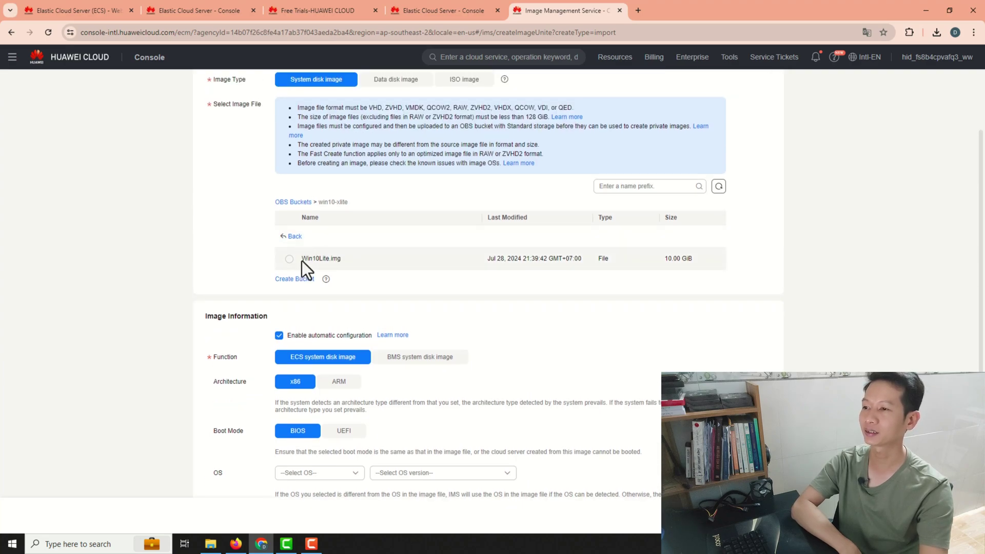
drag(347, 259, 307, 263)
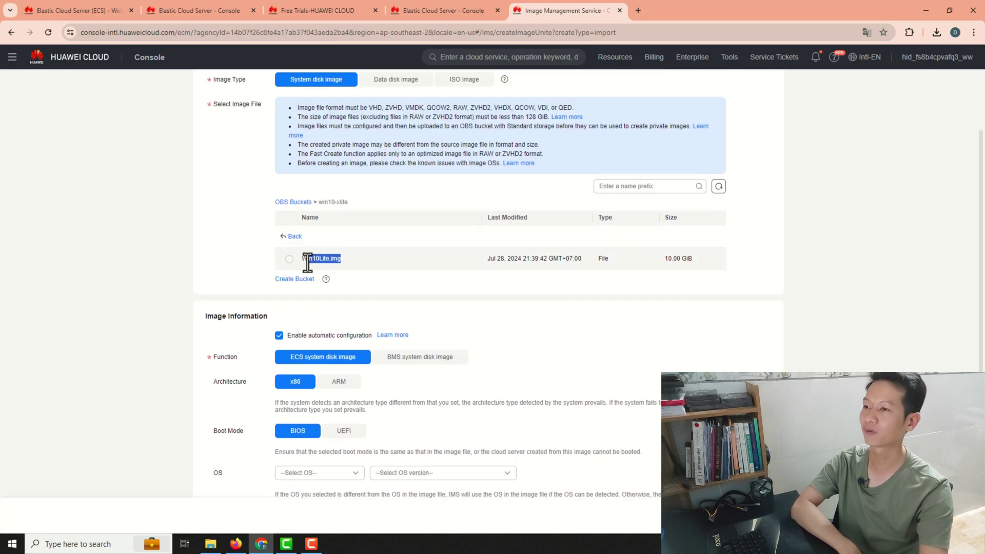
click(289, 259)
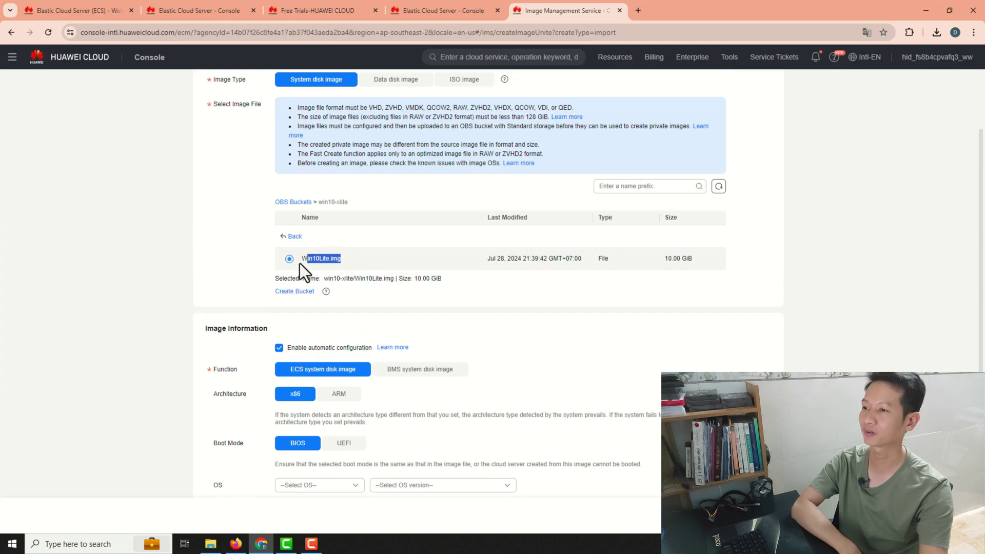
scroll(460, 214, down, 2)
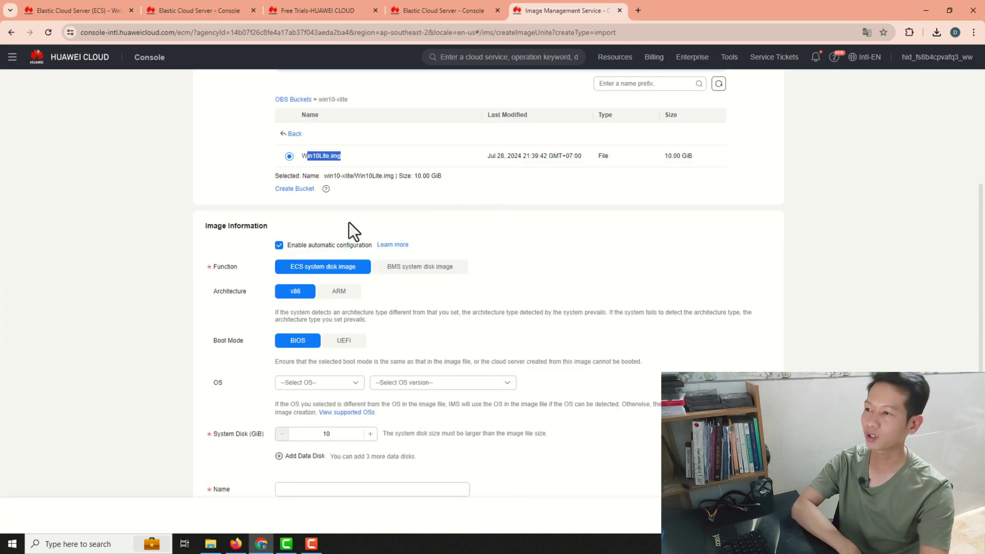
scroll(450, 223, down, 1)
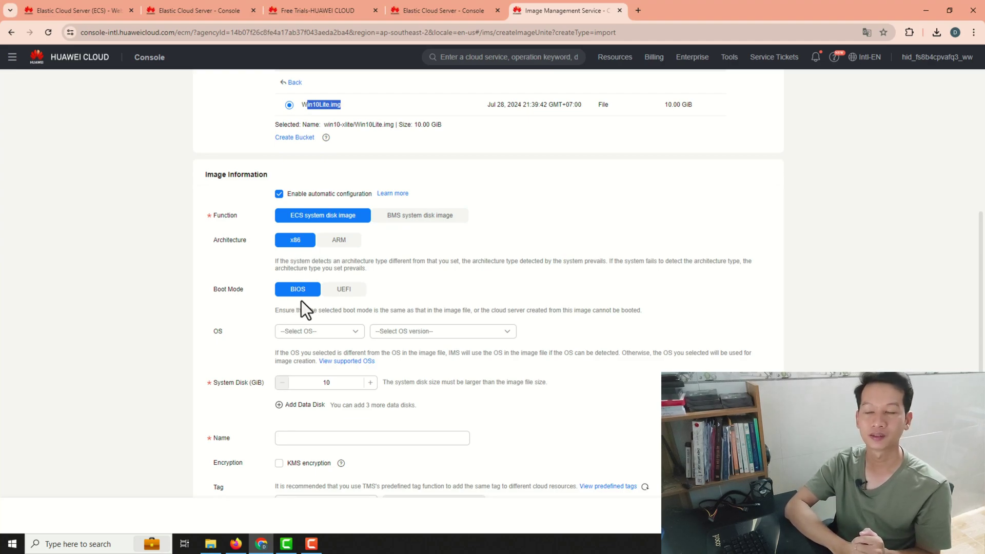
Set the image operating system to Windows, version 10 64bit, with a 20 GiB system disk
scroll(280, 233, down, 2)
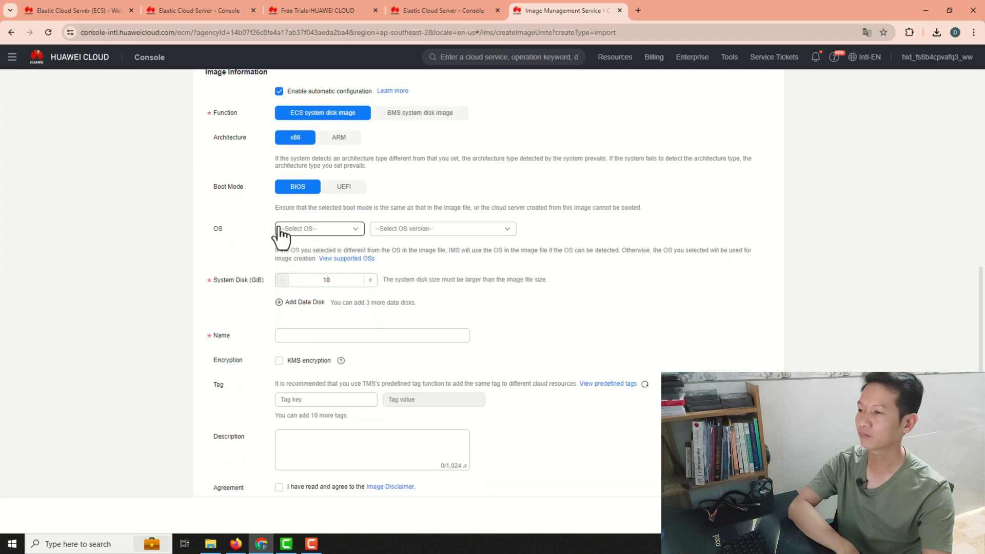
click(329, 232)
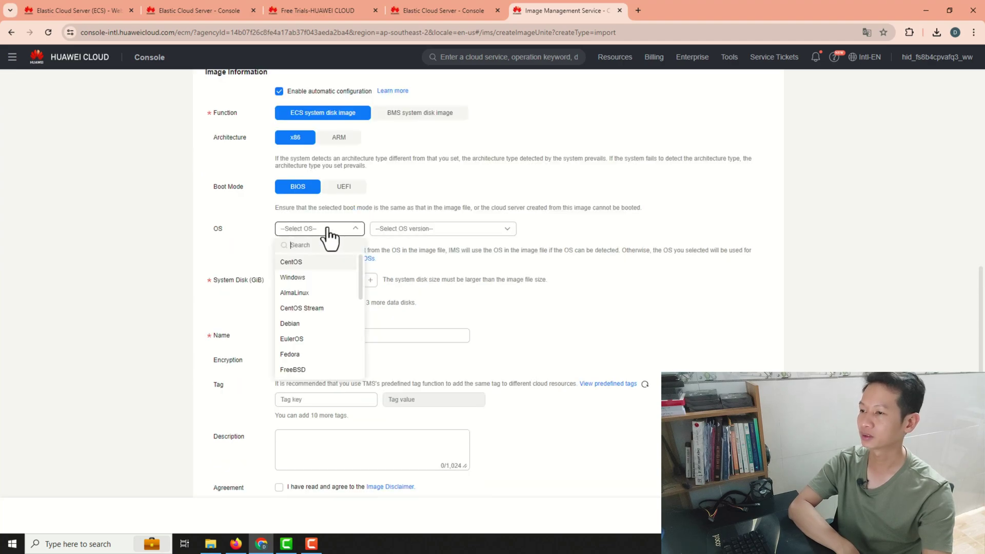
click(297, 277)
click(426, 231)
scroll(442, 303, down, 3)
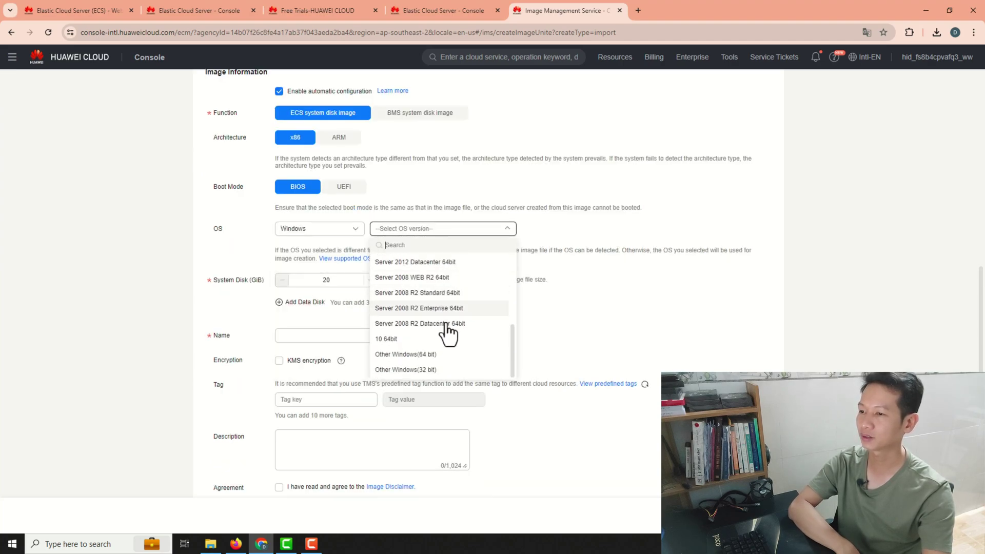
click(410, 339)
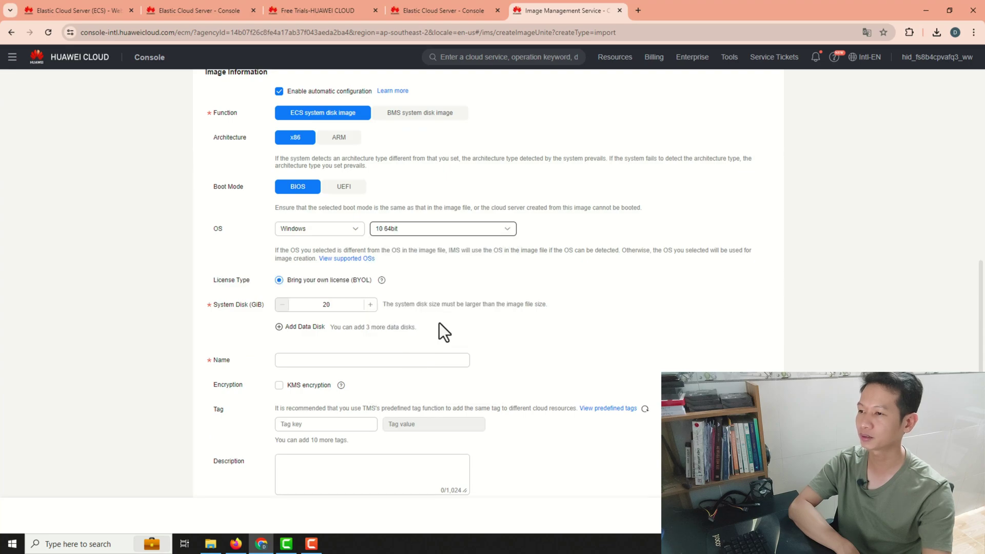
scroll(380, 295, down, 1)
click(324, 266)
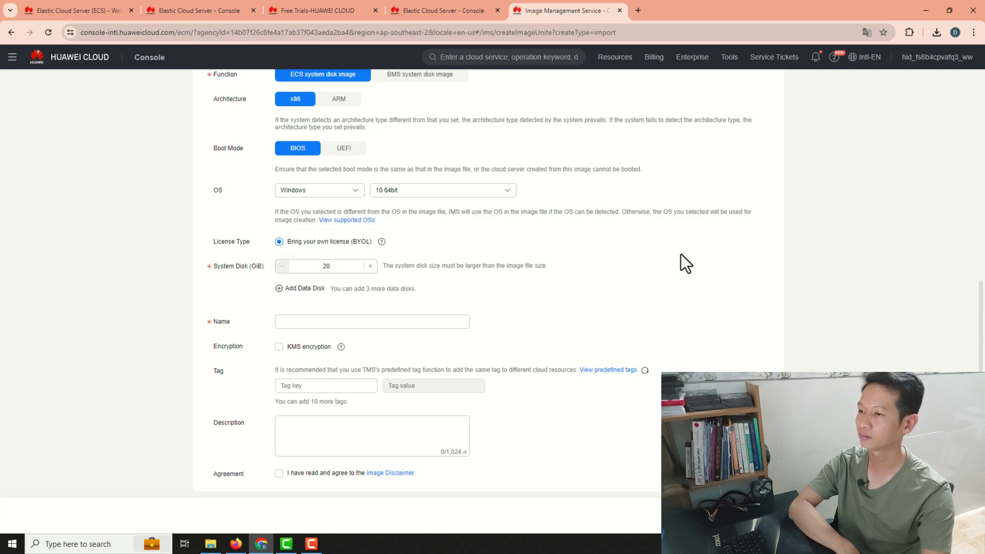
Name the image Windows10XLite and accept the image disclaimer
click(454, 321)
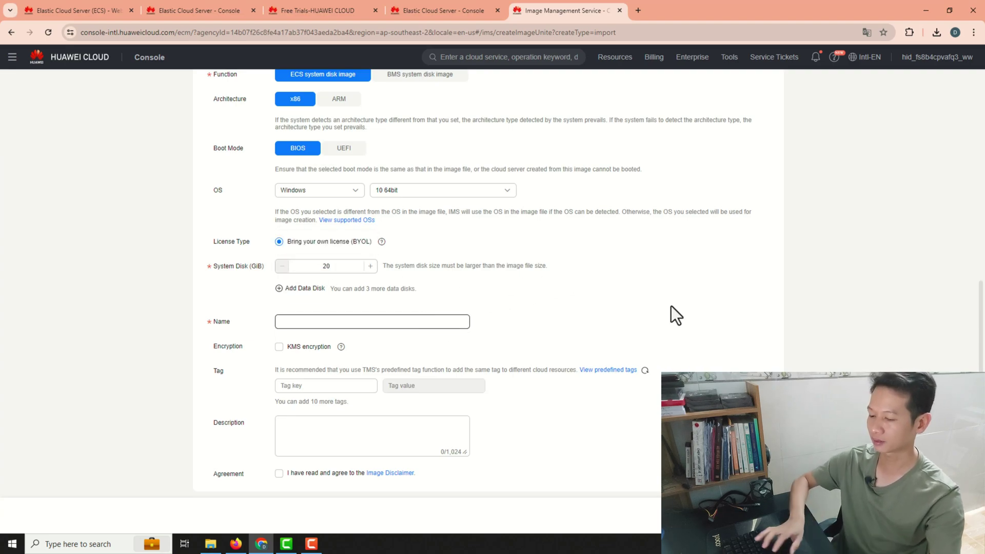
text(U)
key(BackSpace)
text(Wi)
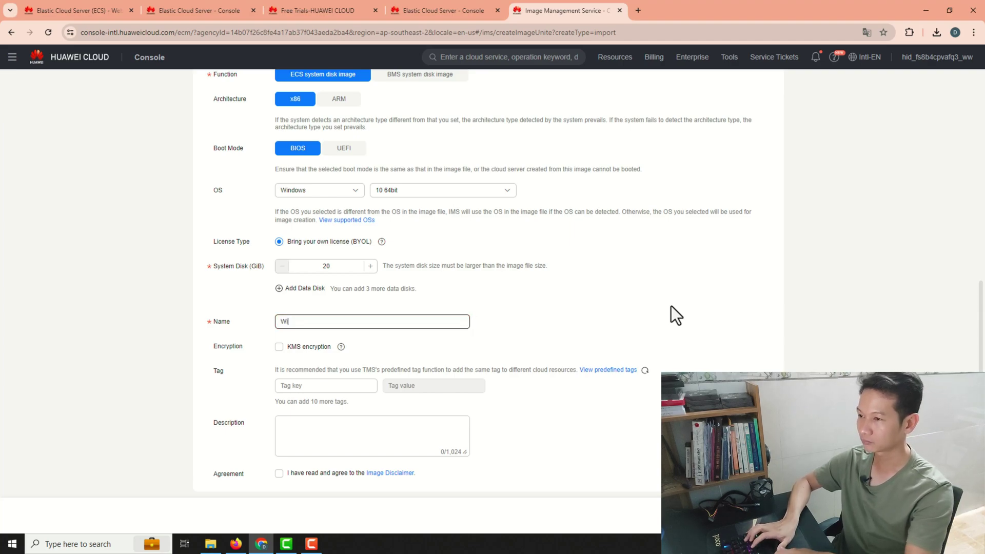
text(ndows10)
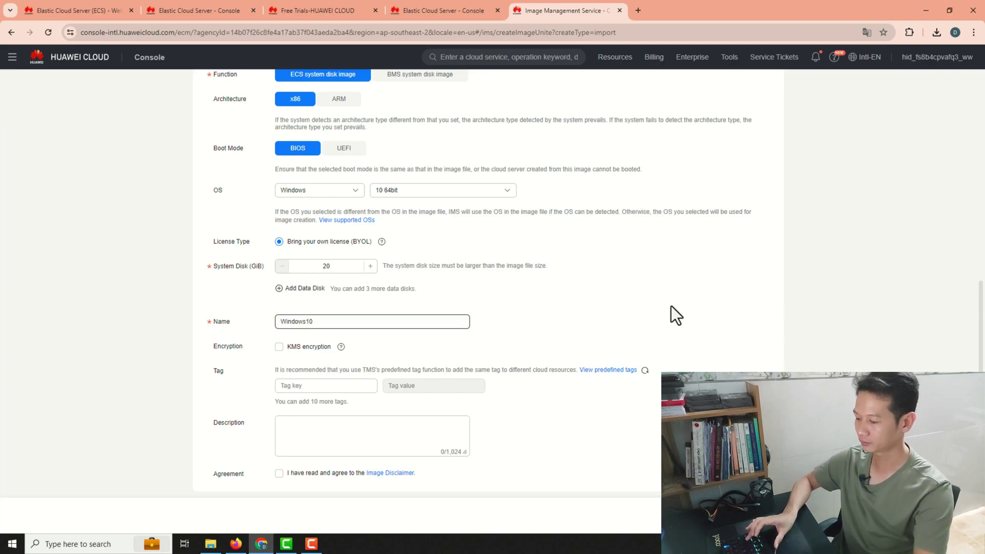
text(XLite)
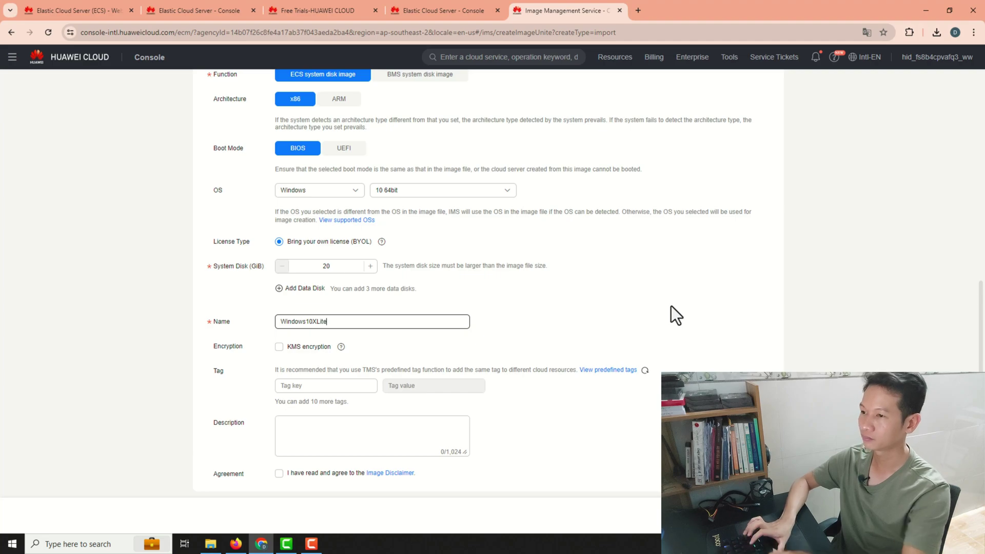
click(678, 339)
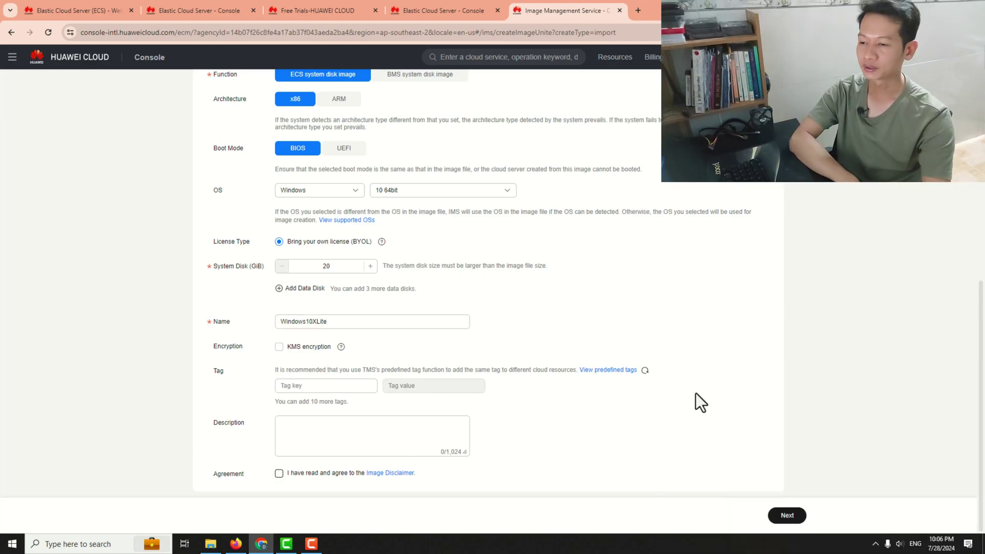
click(279, 474)
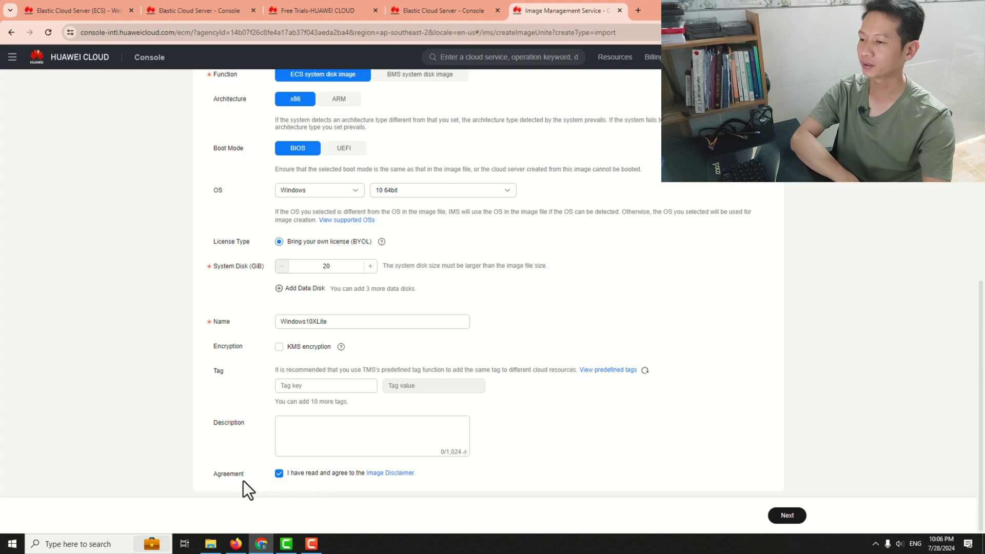
Submit the Windows10XLite image, refresh until it shows Normal, then return to Buy ECS
click(790, 516)
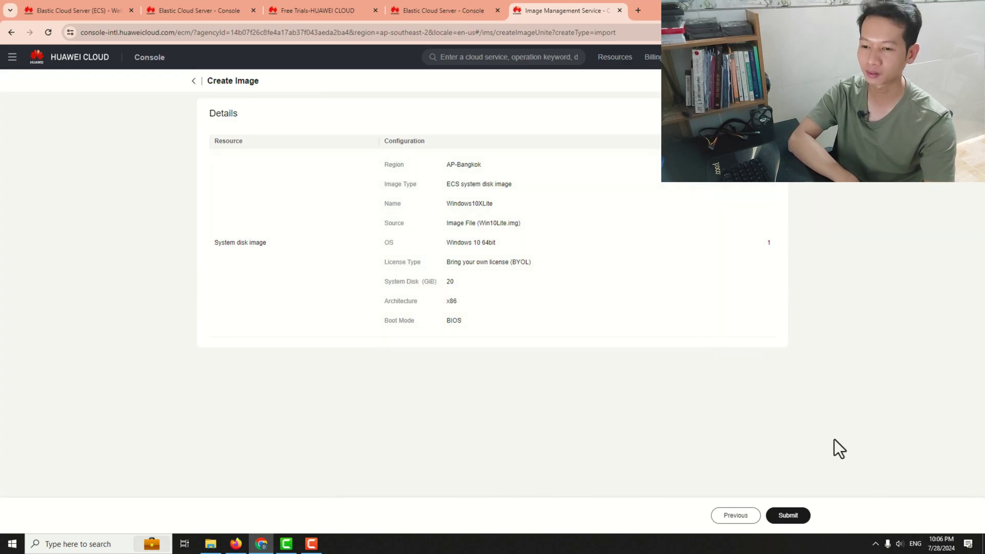
click(794, 524)
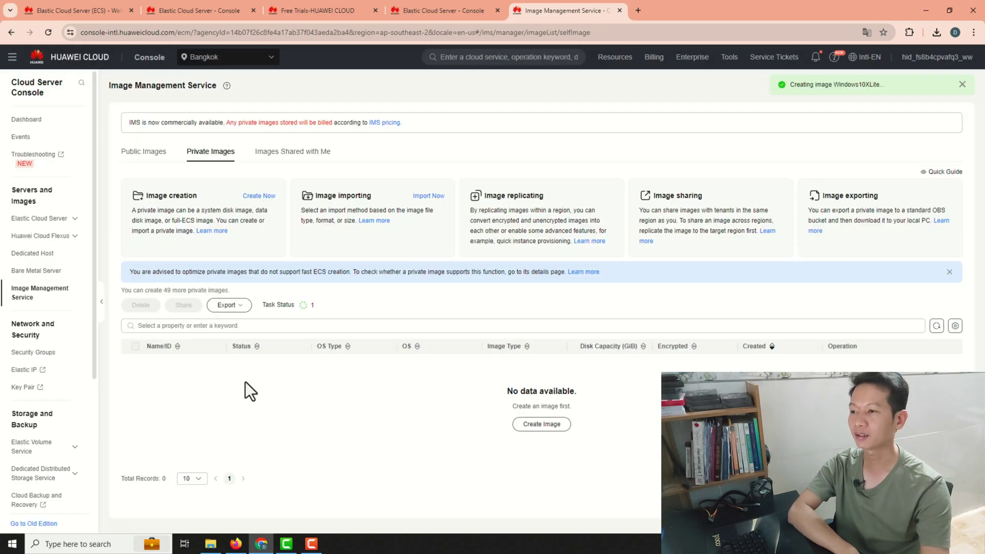
mouse_move(304, 315)
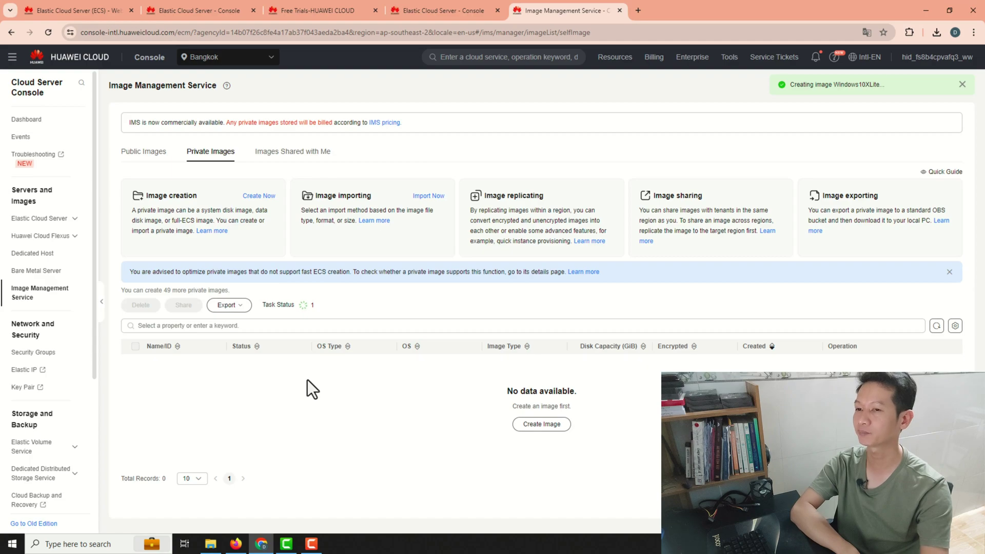
key(F5)
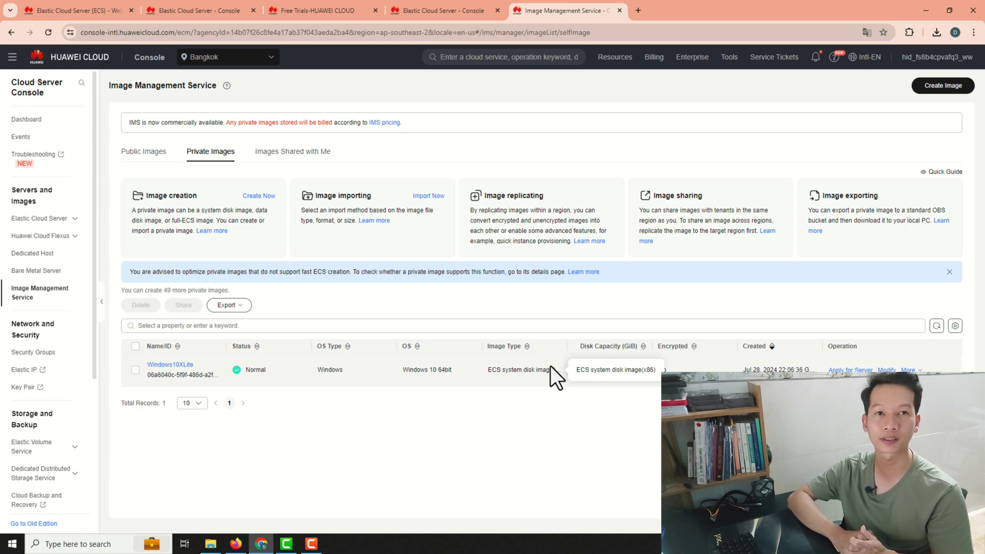
middle_click(572, 11)
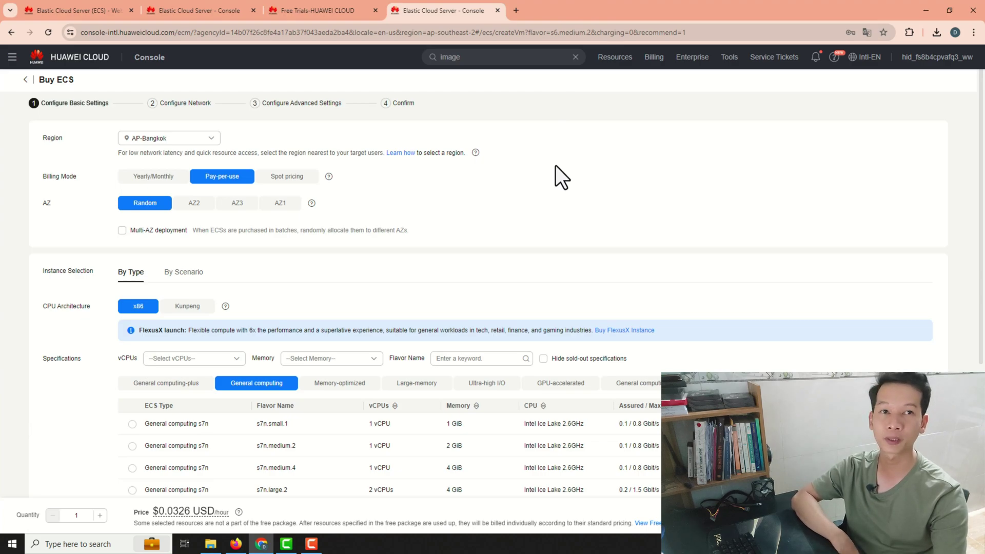
Choose private image Windows10XLite (20 GiB) for the server and keep the High I/O system disk
scroll(556, 167, down, 2)
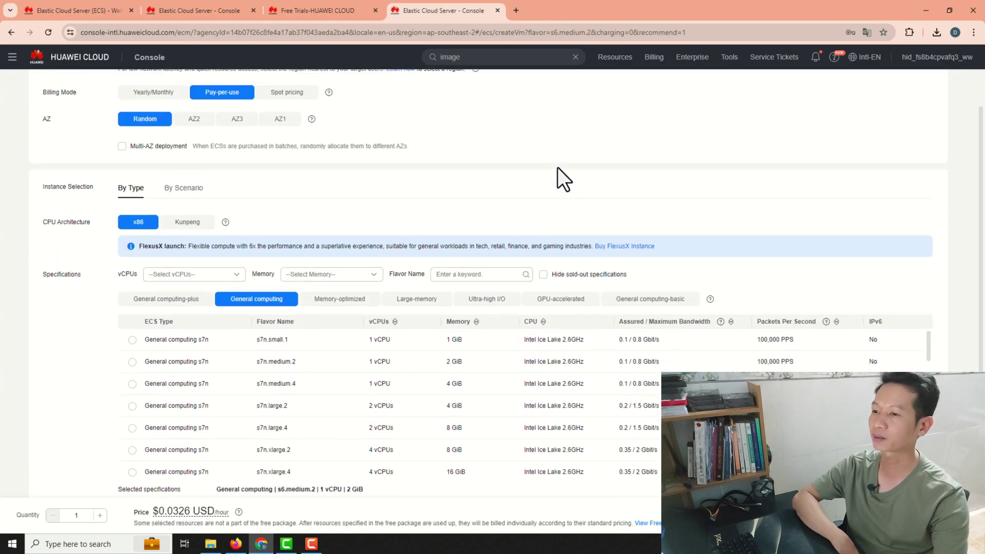
scroll(558, 167, up, 2)
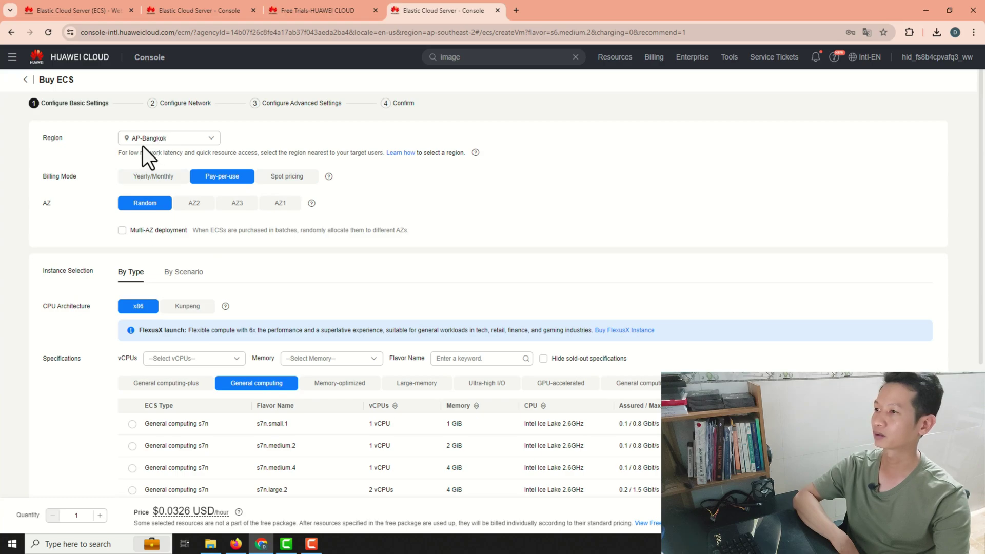
scroll(308, 184, down, 2)
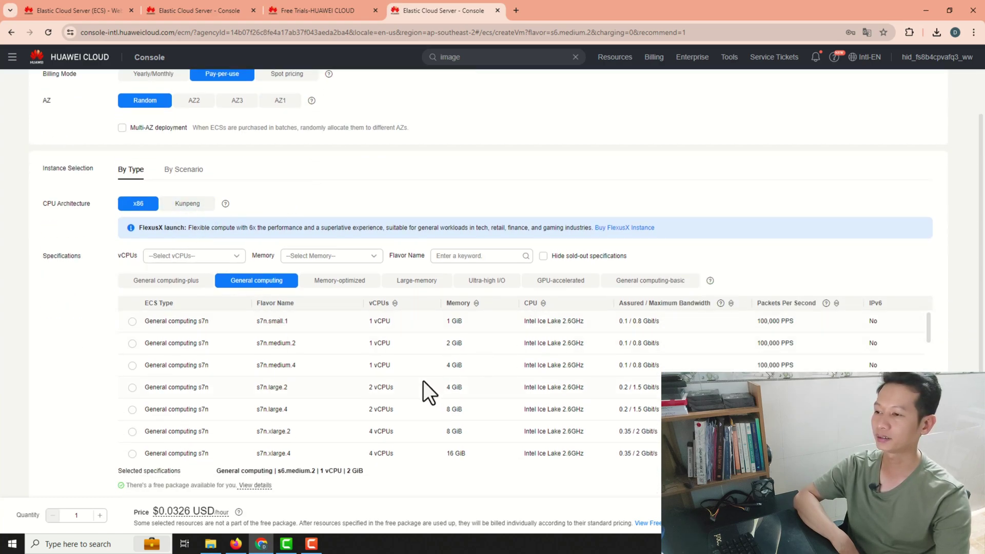
scroll(424, 382, down, 5)
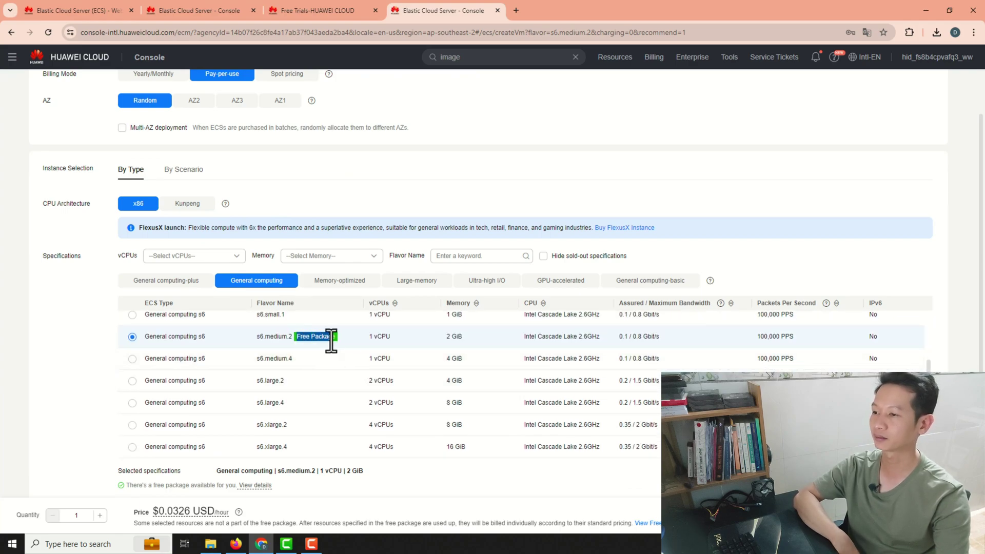
scroll(551, 365, down, 3)
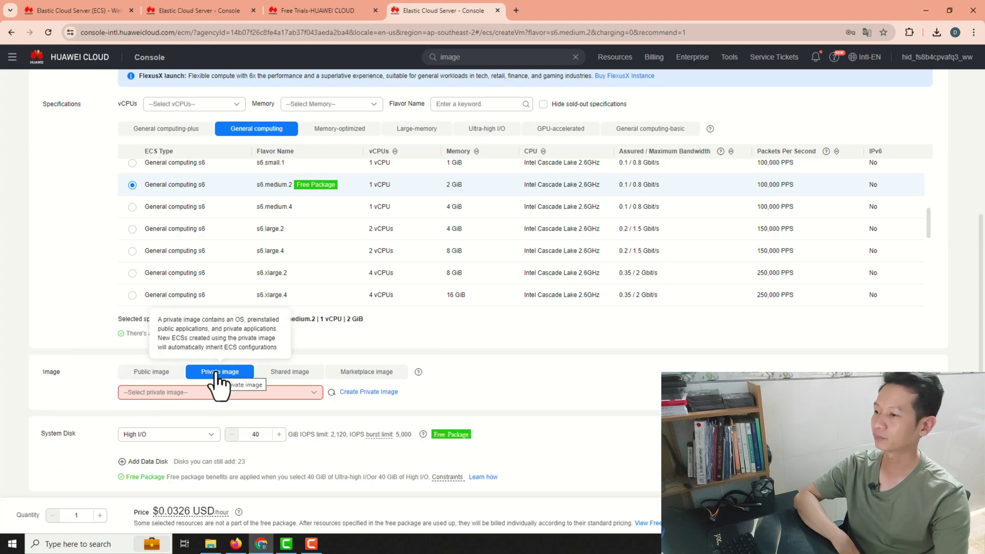
click(311, 393)
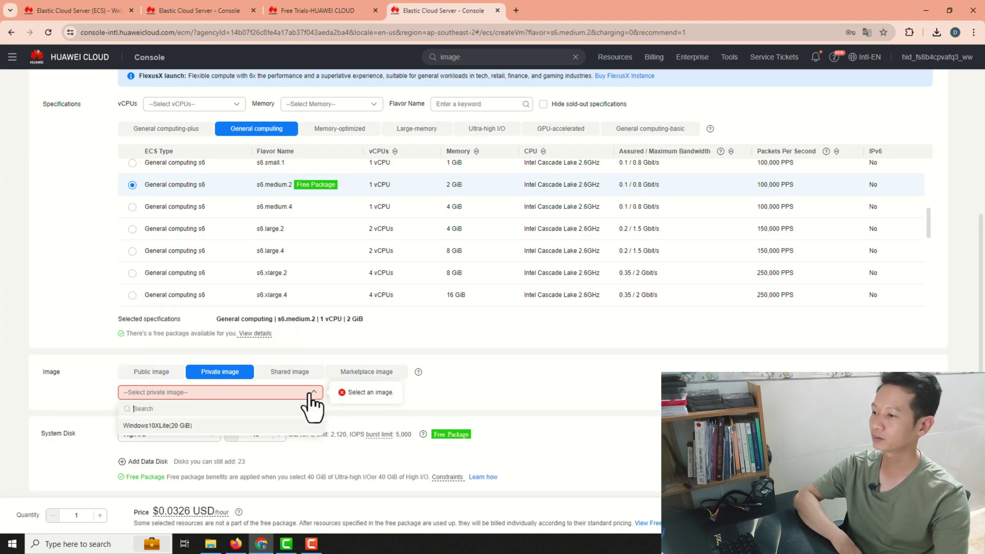
click(191, 426)
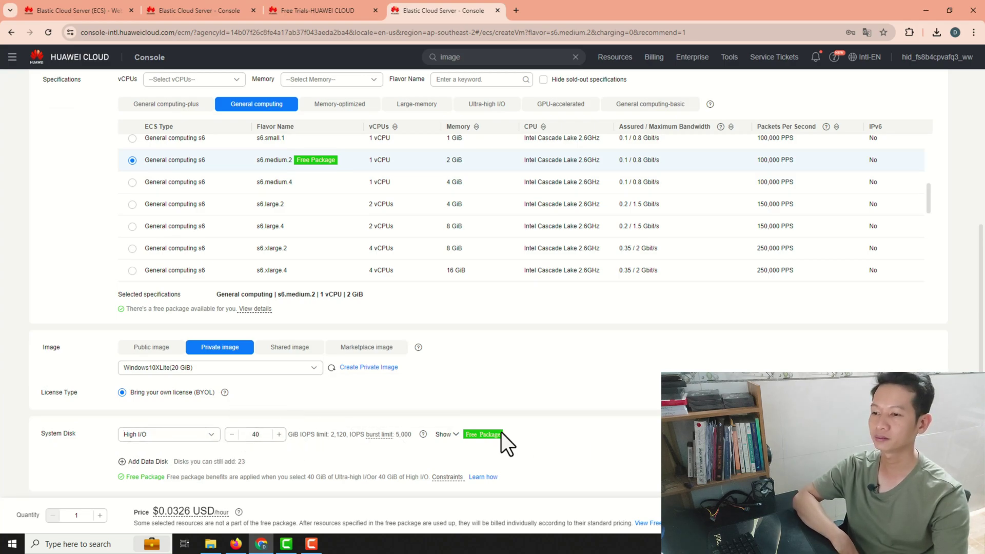
click(189, 437)
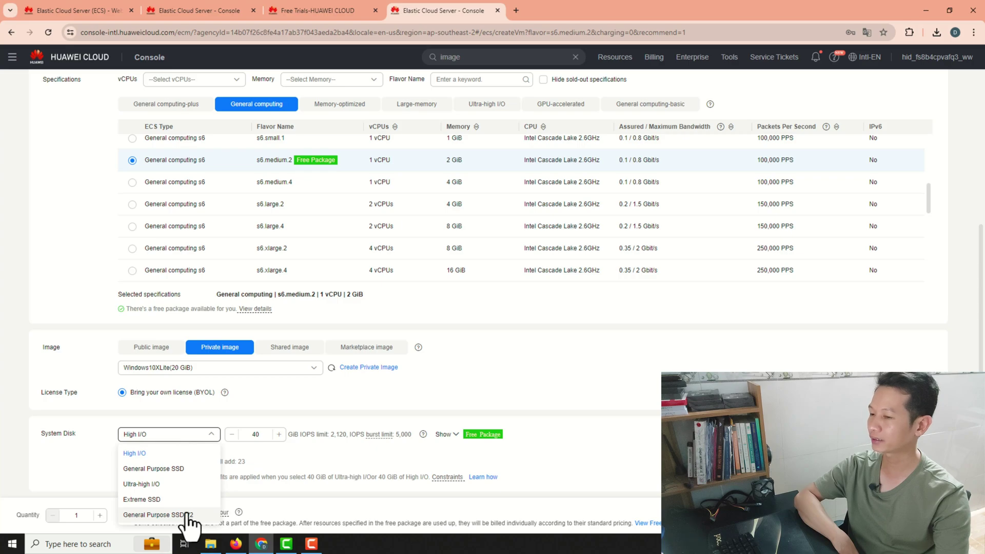
click(633, 446)
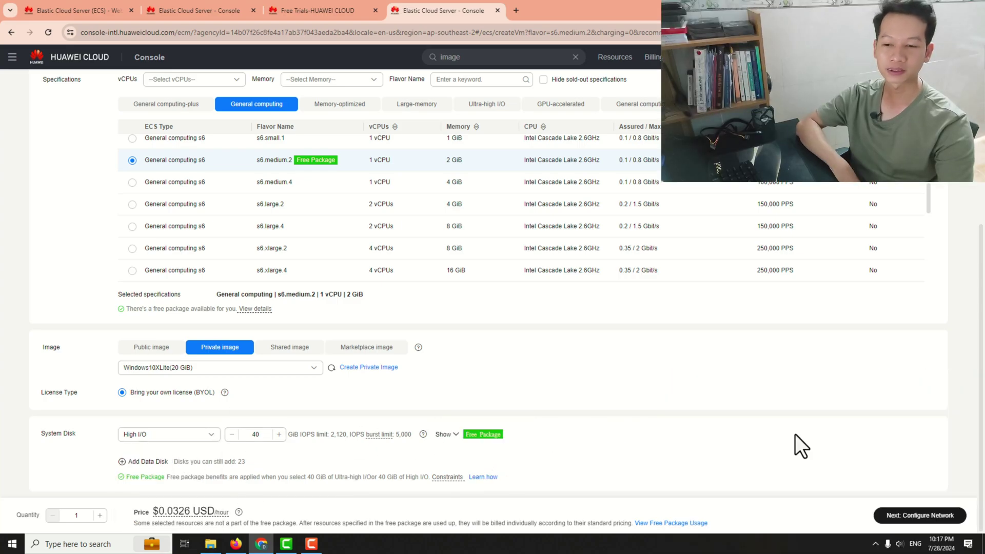
Keep the default network settings and advance to Advanced Settings
click(939, 518)
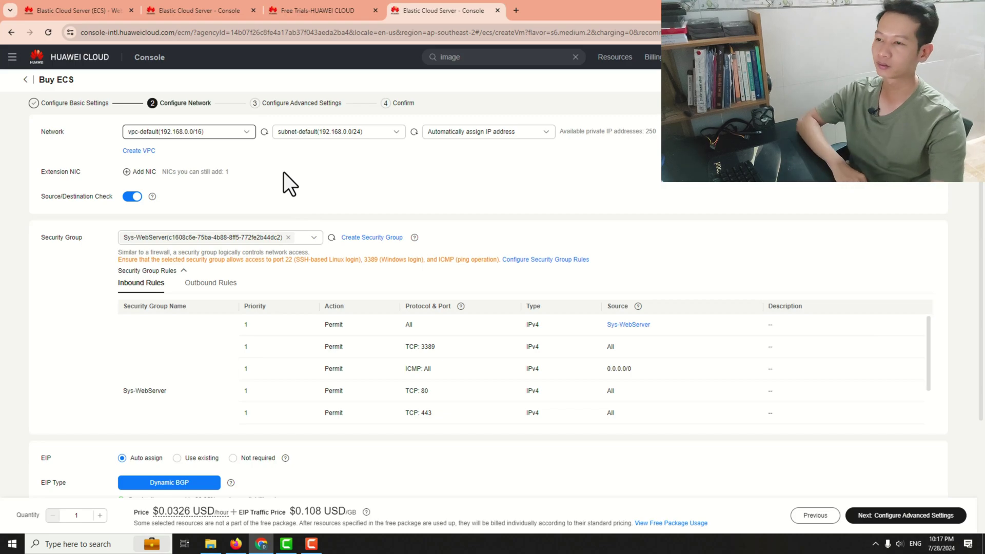
scroll(286, 168, down, 3)
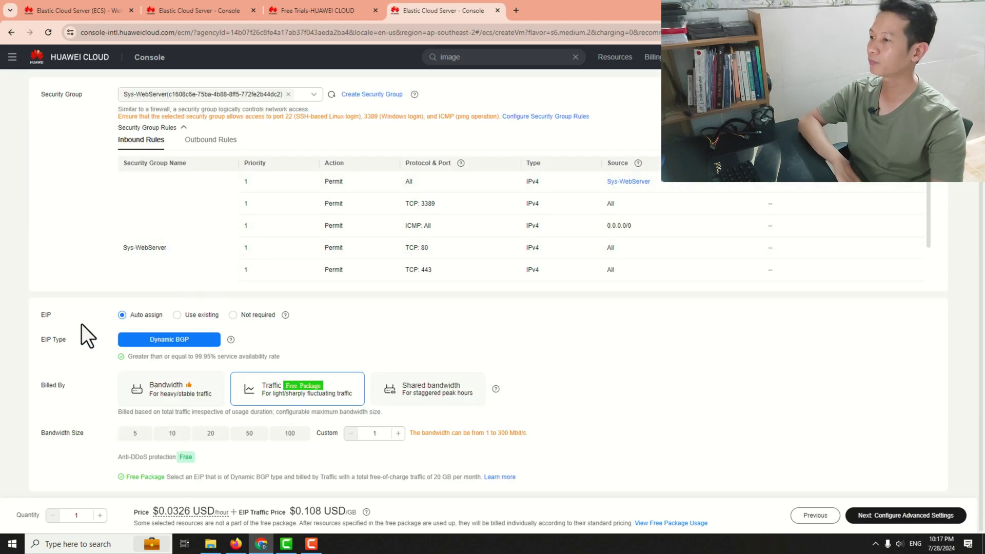
drag(40, 319, 101, 318)
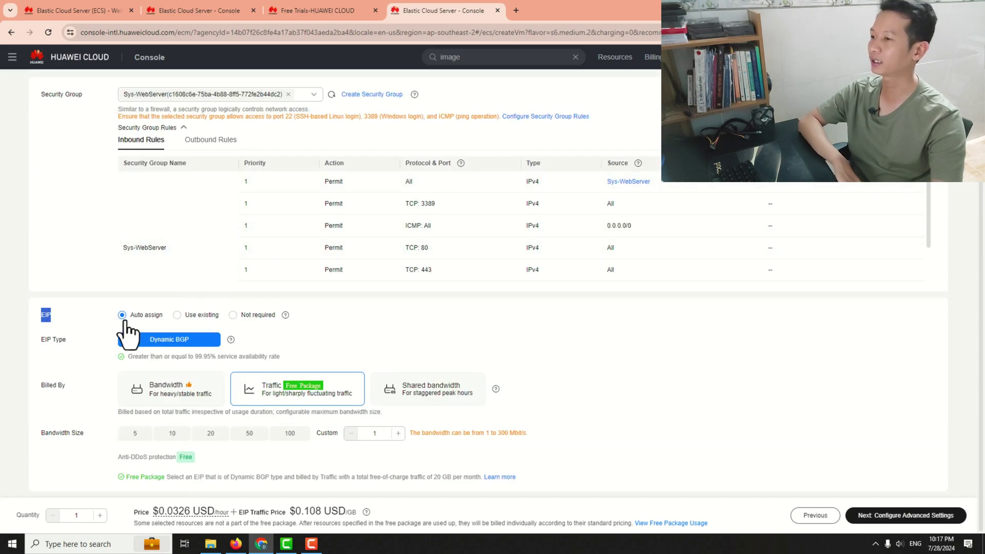
click(879, 518)
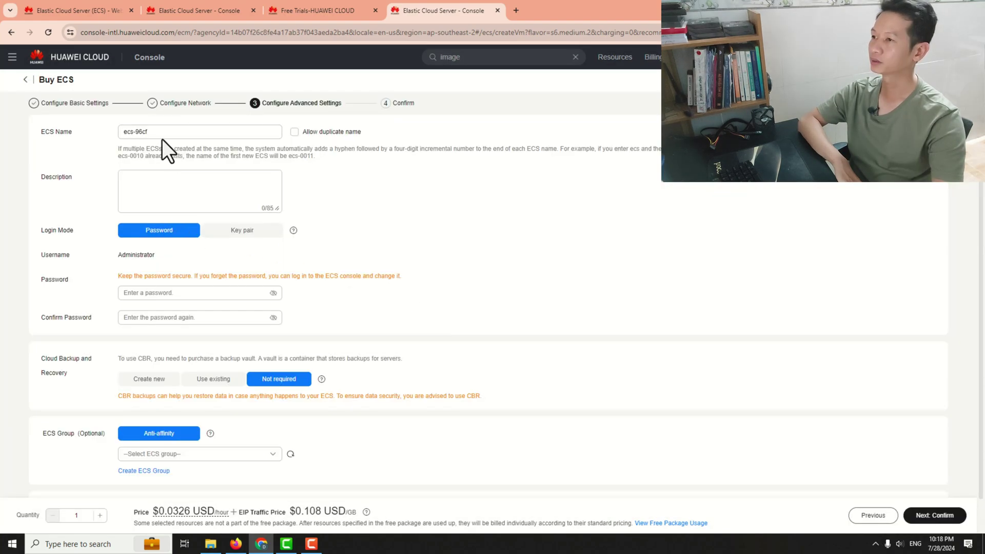
Name the server Windows10XLite, set the login password from the image credentials, and reach Confirm
drag(162, 133, 103, 137)
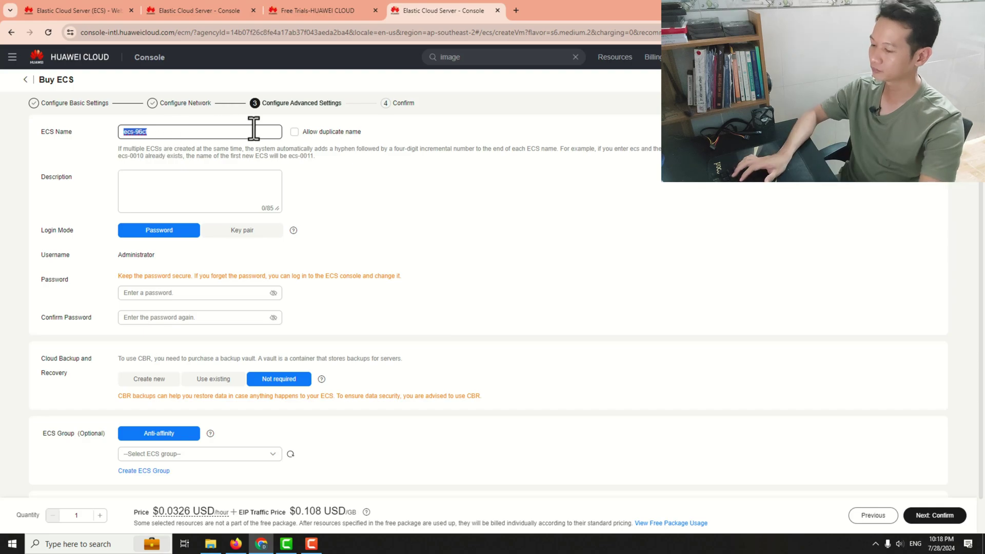
text(Windows10XLite)
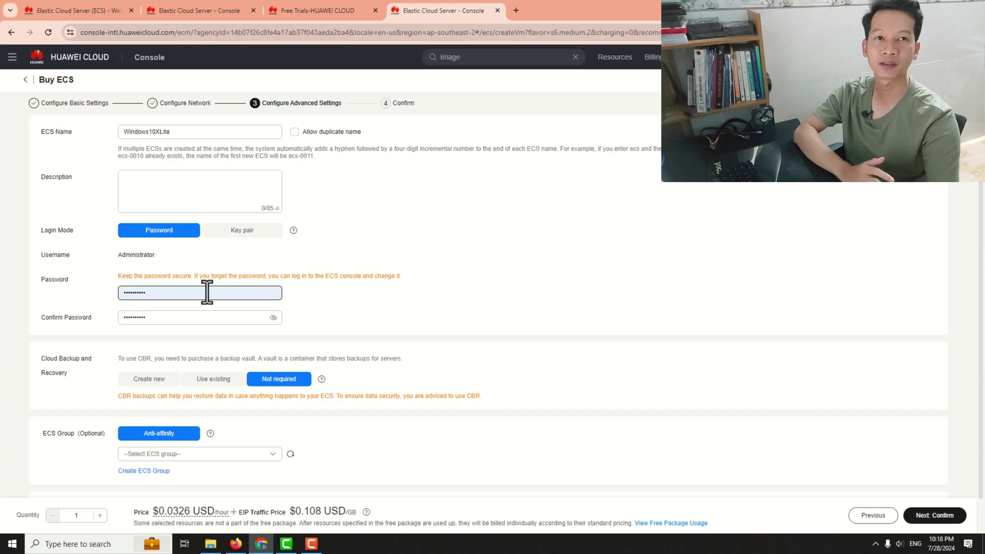
click(237, 546)
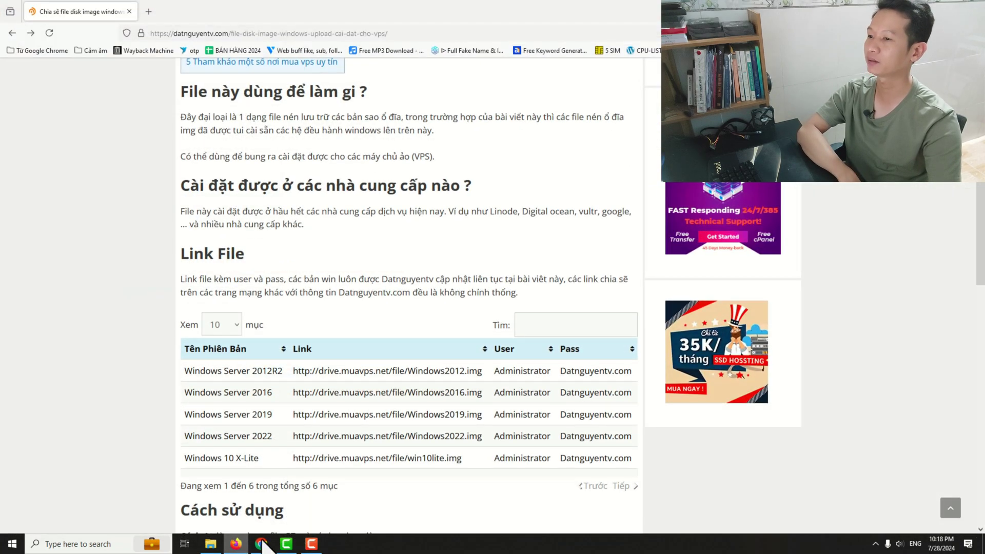
drag(505, 371, 617, 371)
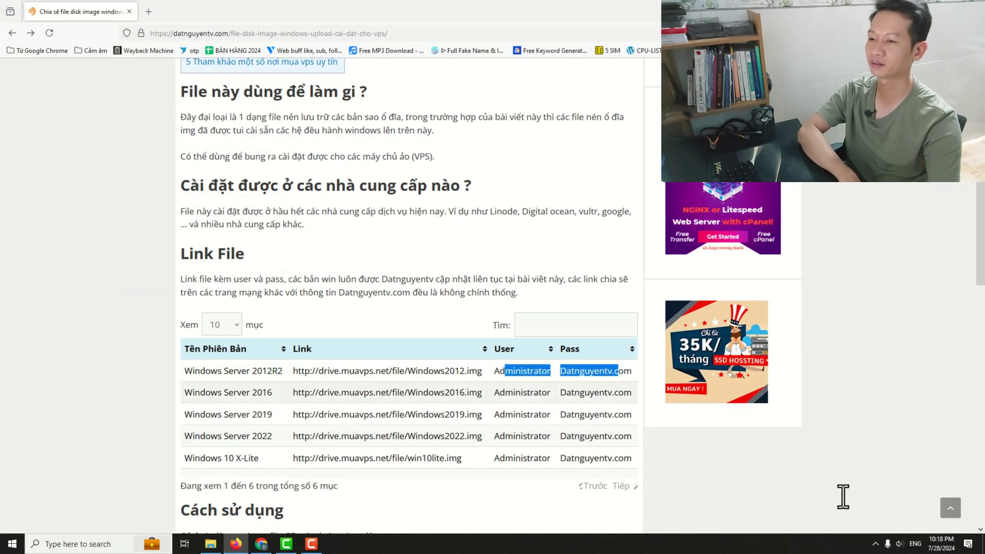
key(alt+Tab)
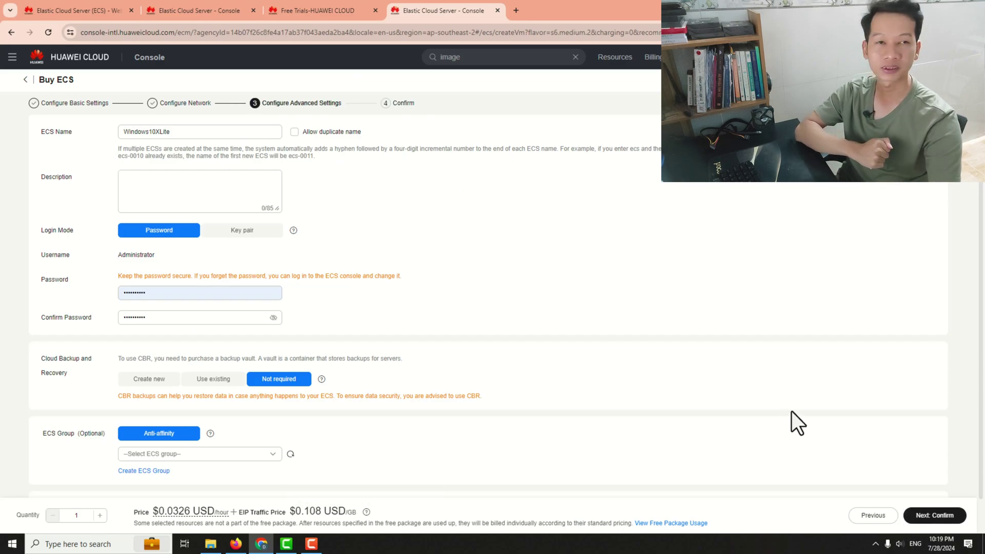
click(935, 515)
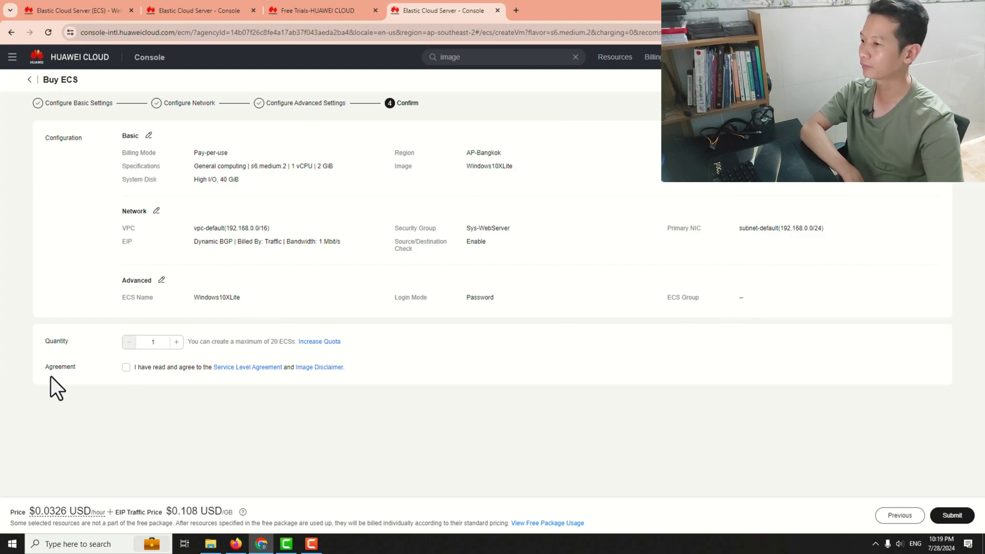
Accept the agreement, submit the Windows10XLite server order, and return to the ECS list
click(125, 368)
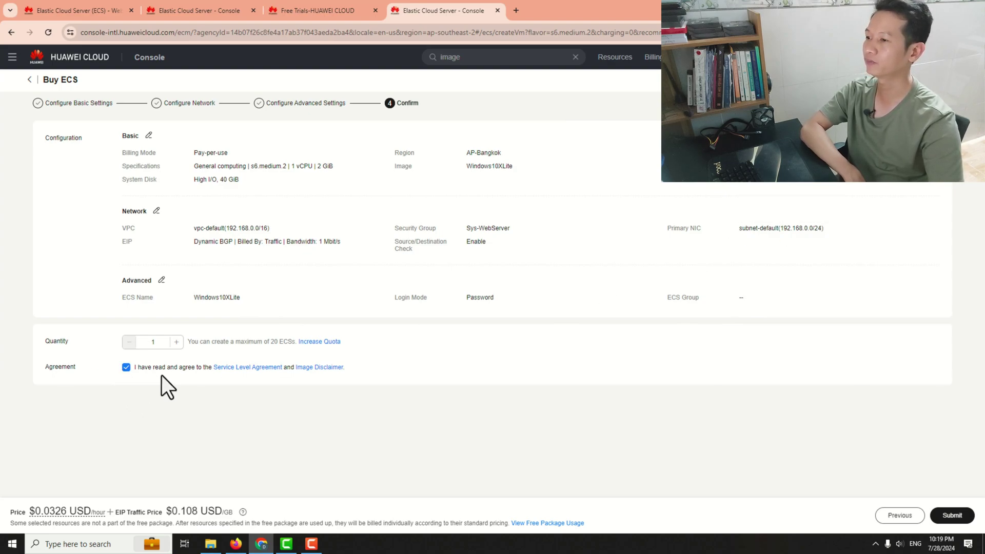
click(966, 515)
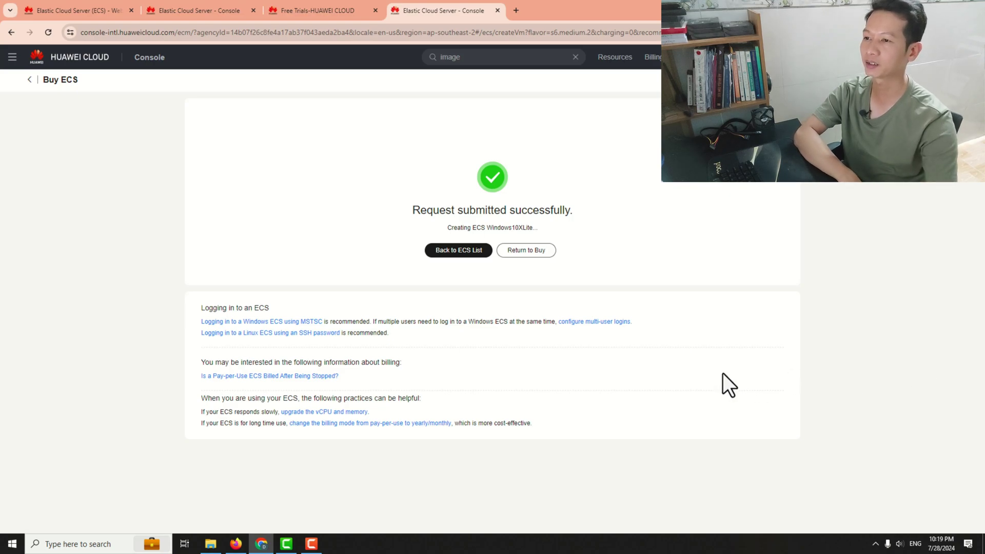
click(473, 253)
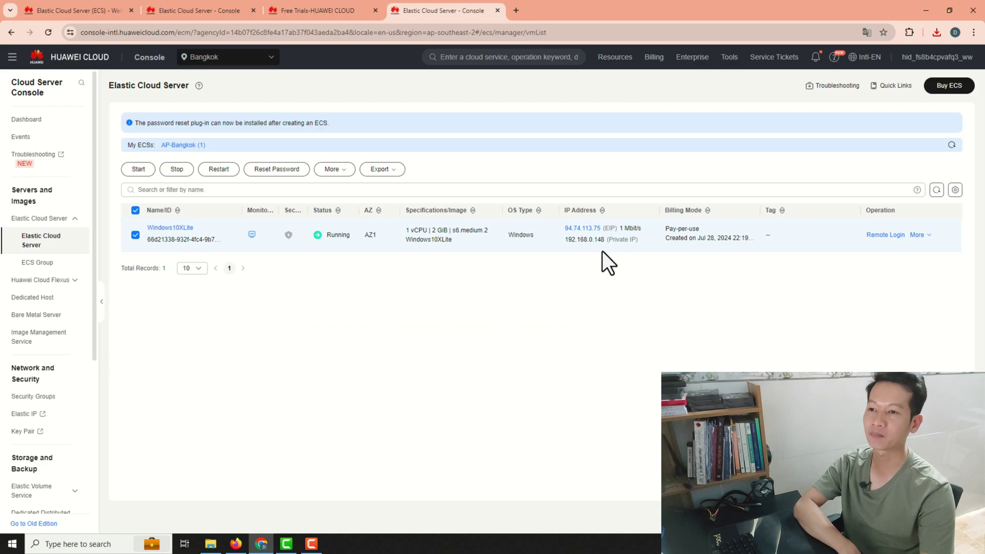
Copy the Windows10XLite server's public EIP 94.74.113.75 from the ECS server list
mouse_move(582, 245)
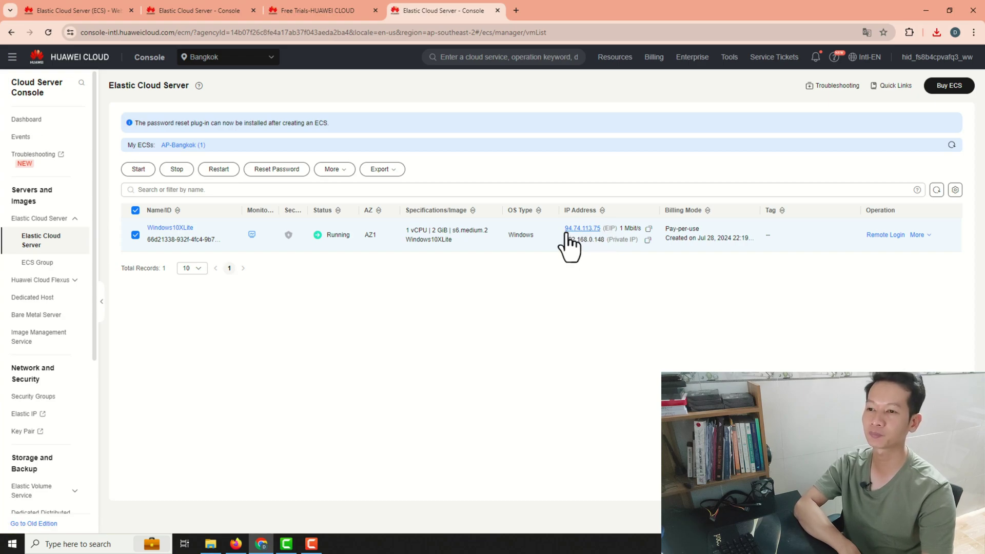
click(649, 229)
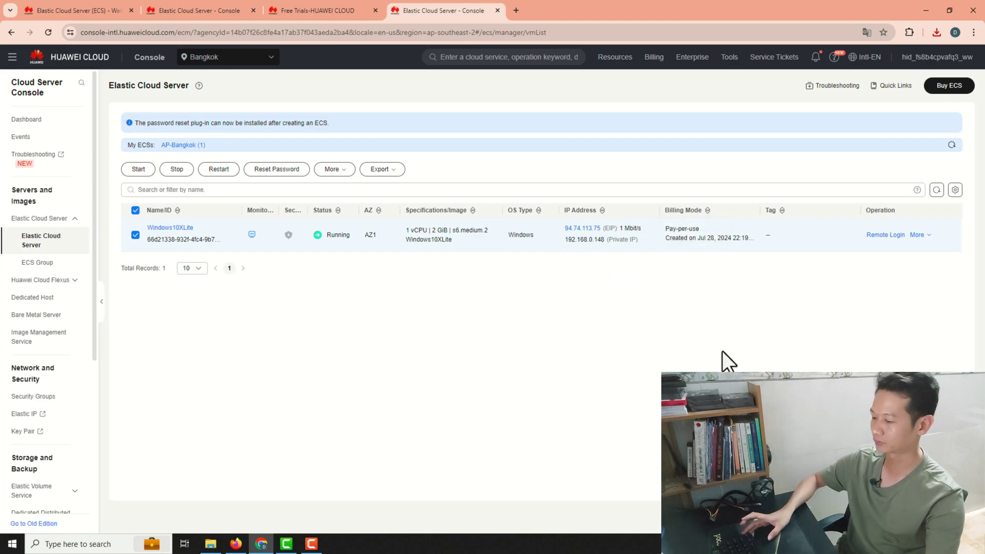
key(super+r)
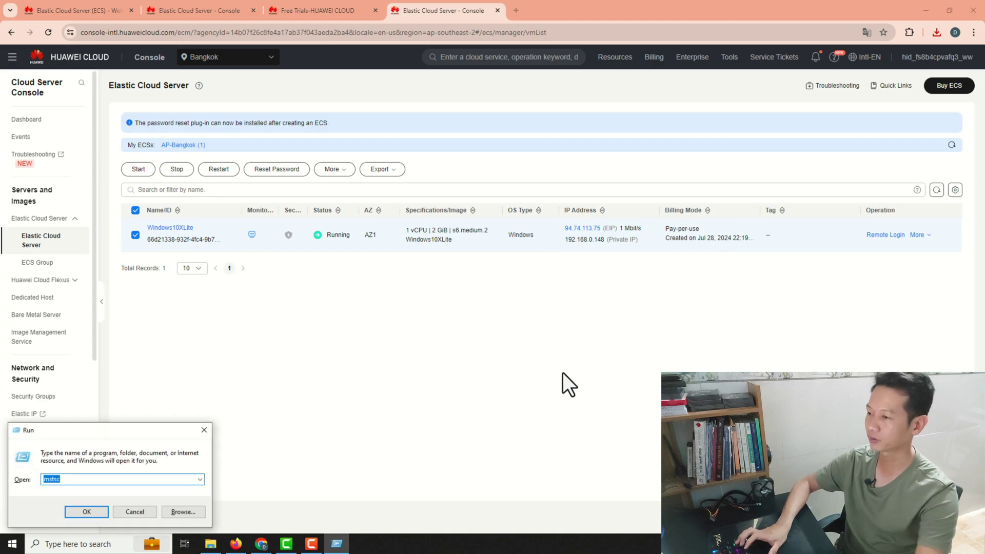
text(mstsc)
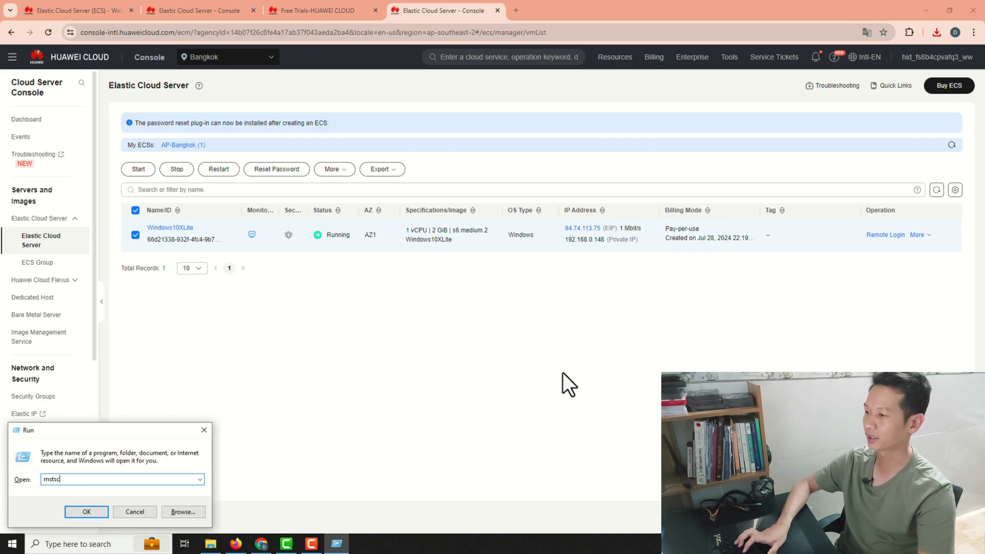
key(Return)
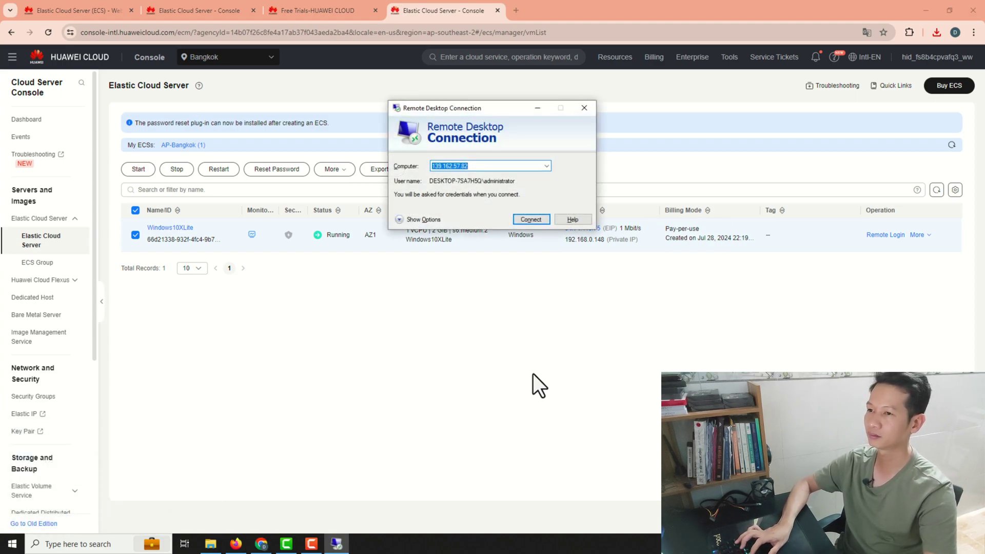
key(ctrl+v)
click(428, 219)
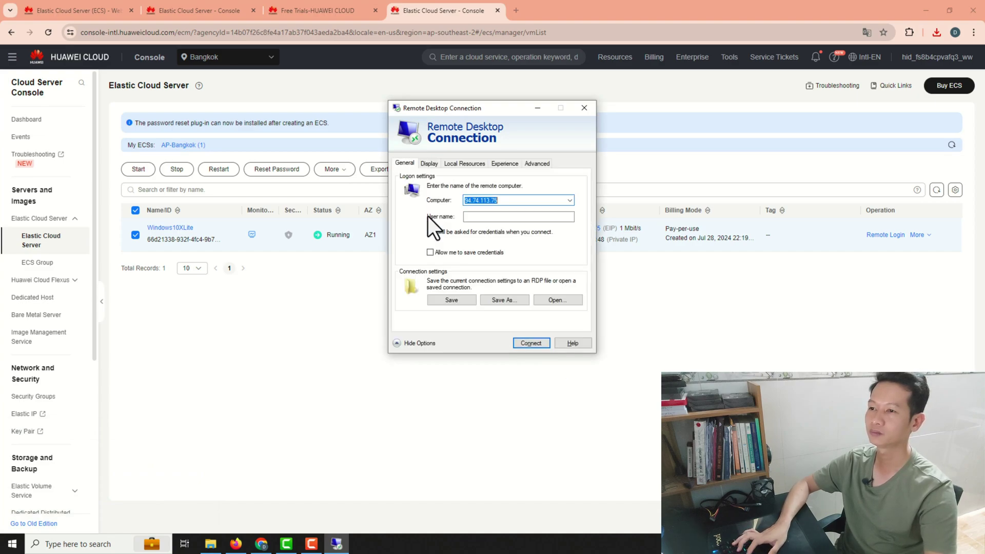
click(494, 215)
text(administrator)
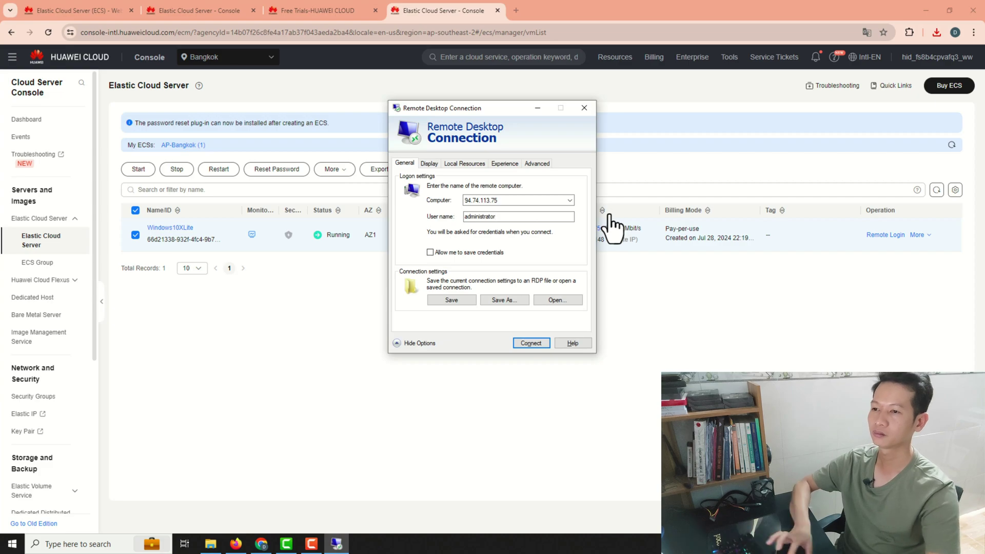
Connect, enter the administrator password, and accept the untrusted certificate warning
click(536, 342)
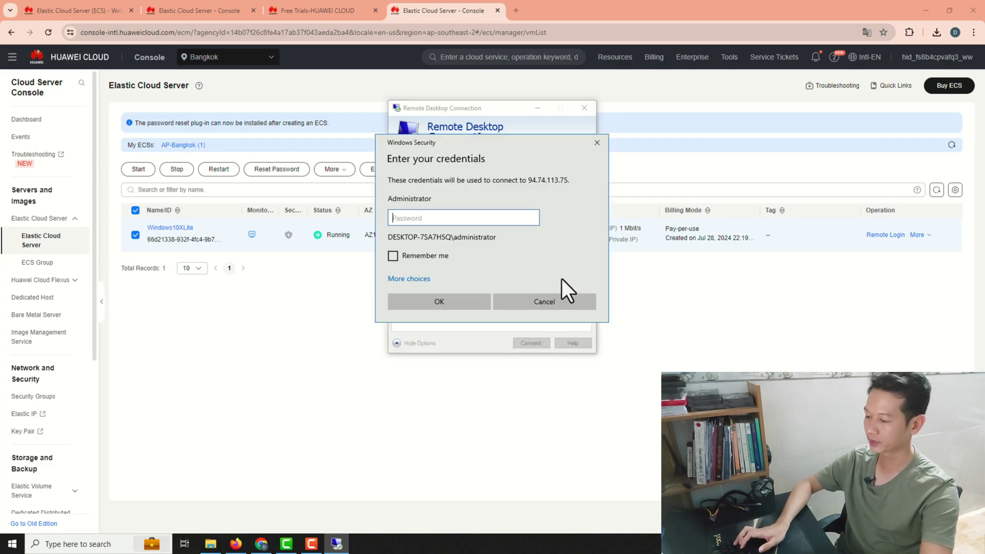
text(••••••••••••••)
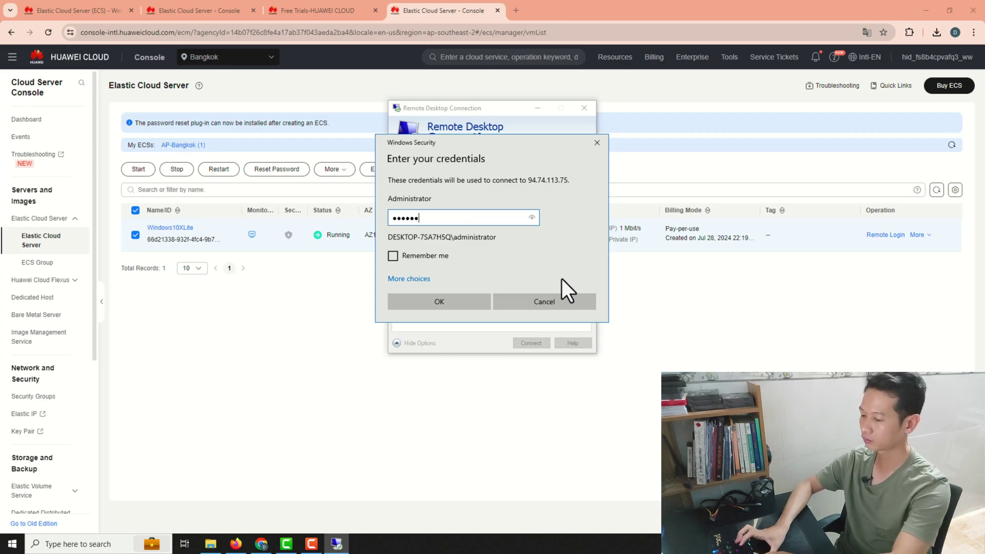
key(Return)
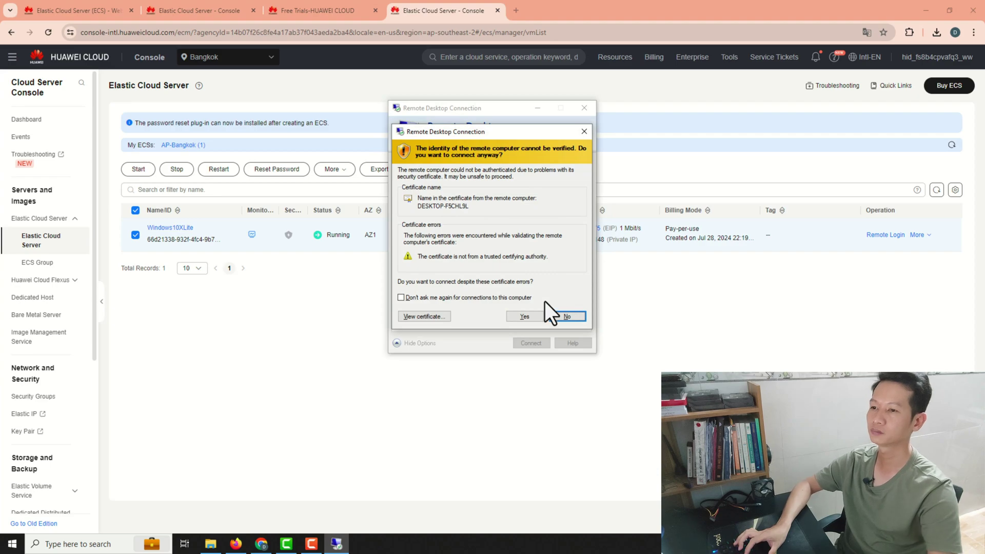
click(524, 316)
click(774, 10)
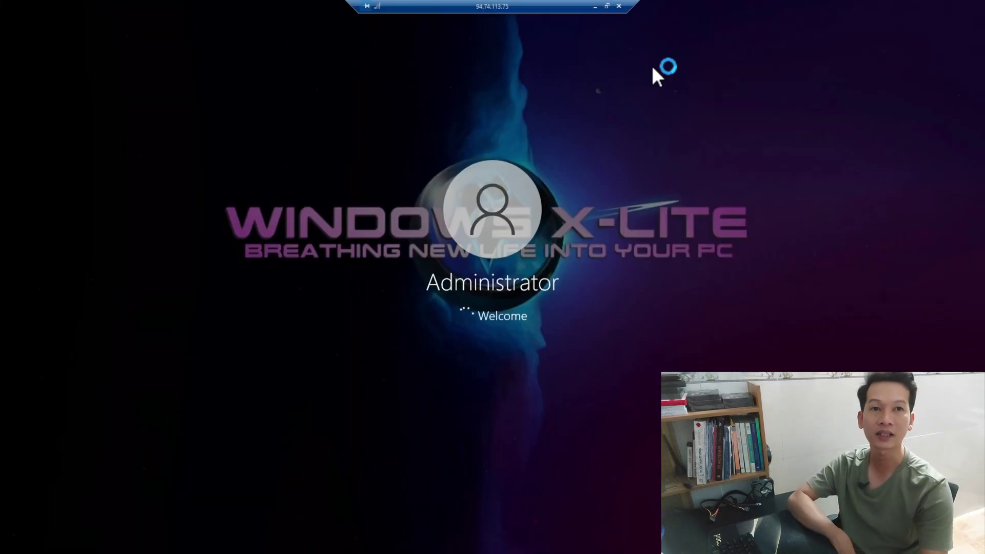
Take the RDP session out of full screen, move and minimize it, then restore and maximize it
click(606, 6)
drag(599, 7, 568, 22)
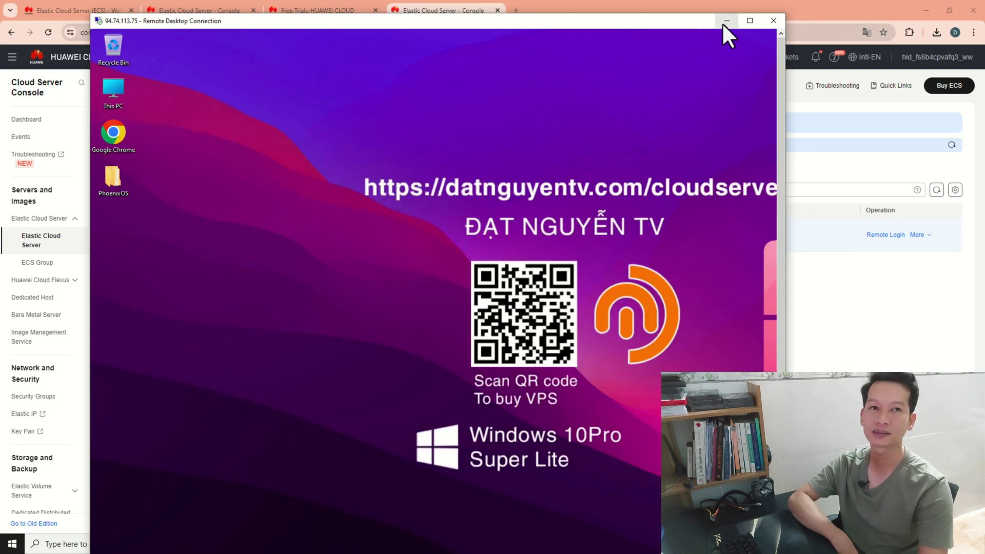
click(726, 21)
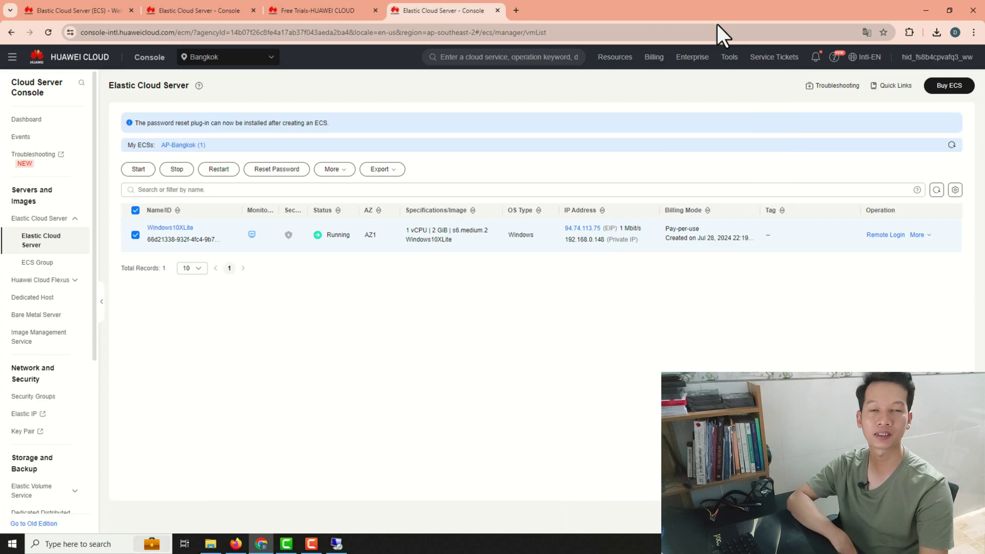
click(337, 544)
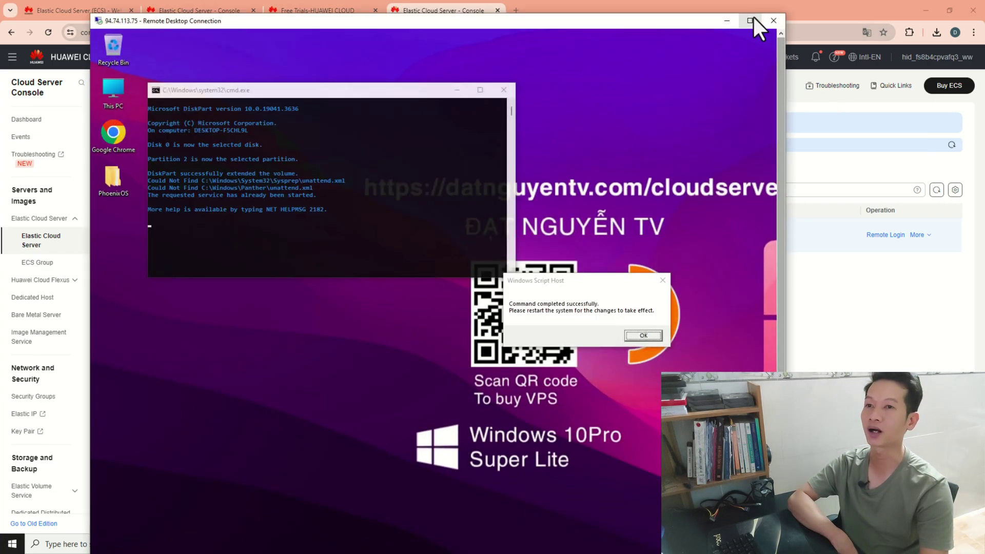
click(750, 20)
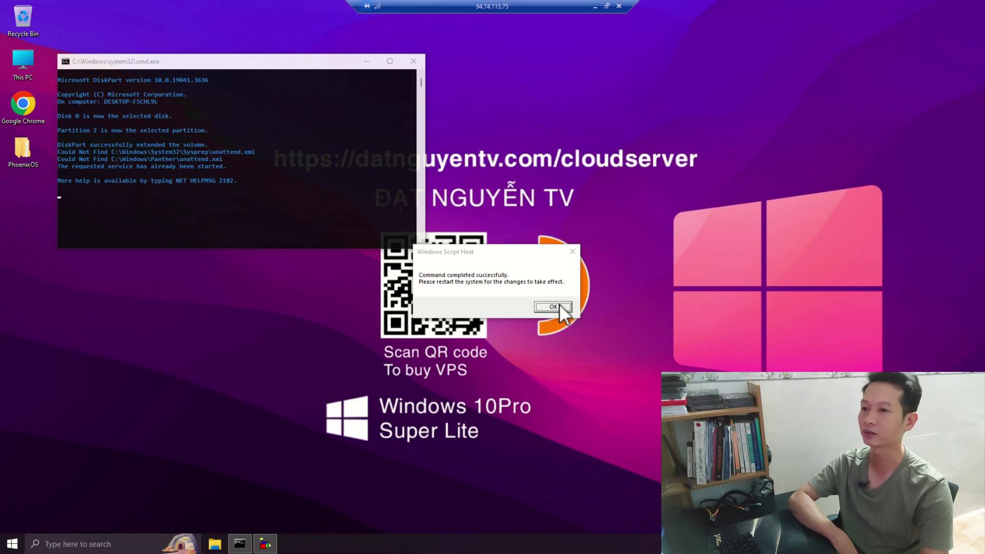